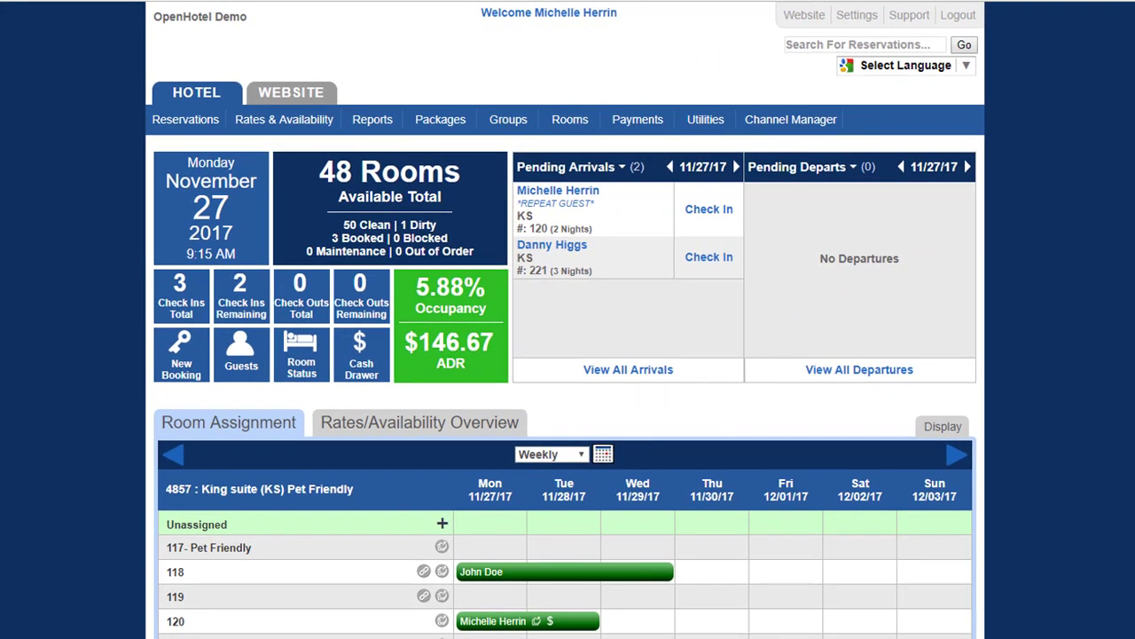
Step: Open the rates and availability overview, check its display options, and show Rates for the Website channel
scroll(568, 355, down, 1)
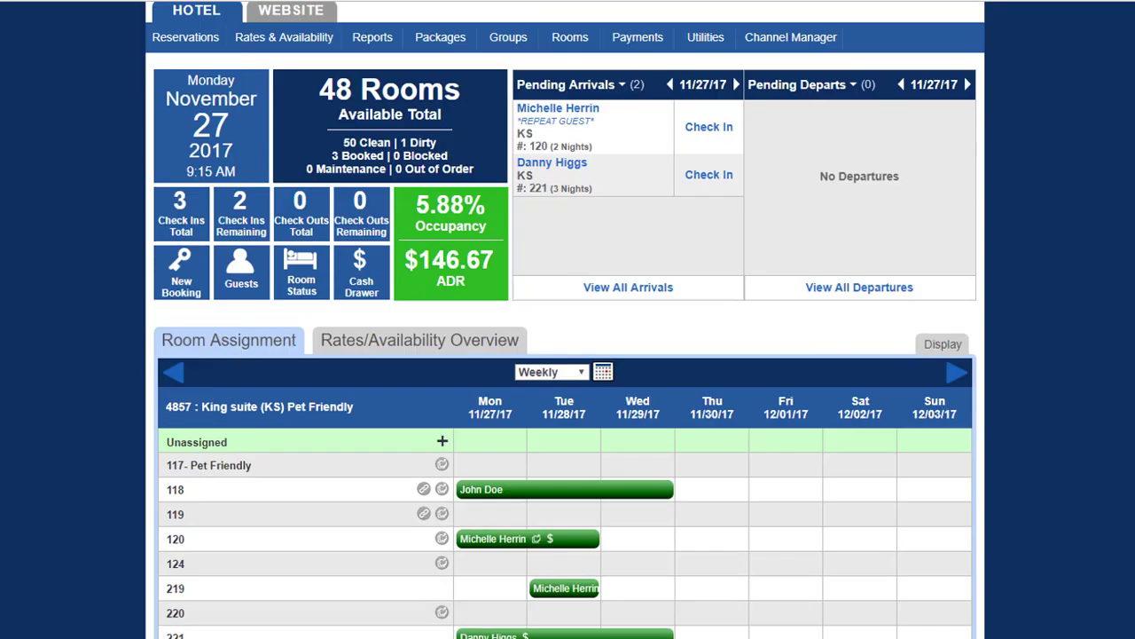
scroll(568, 355, down, 1)
scroll(568, 355, down, 1)
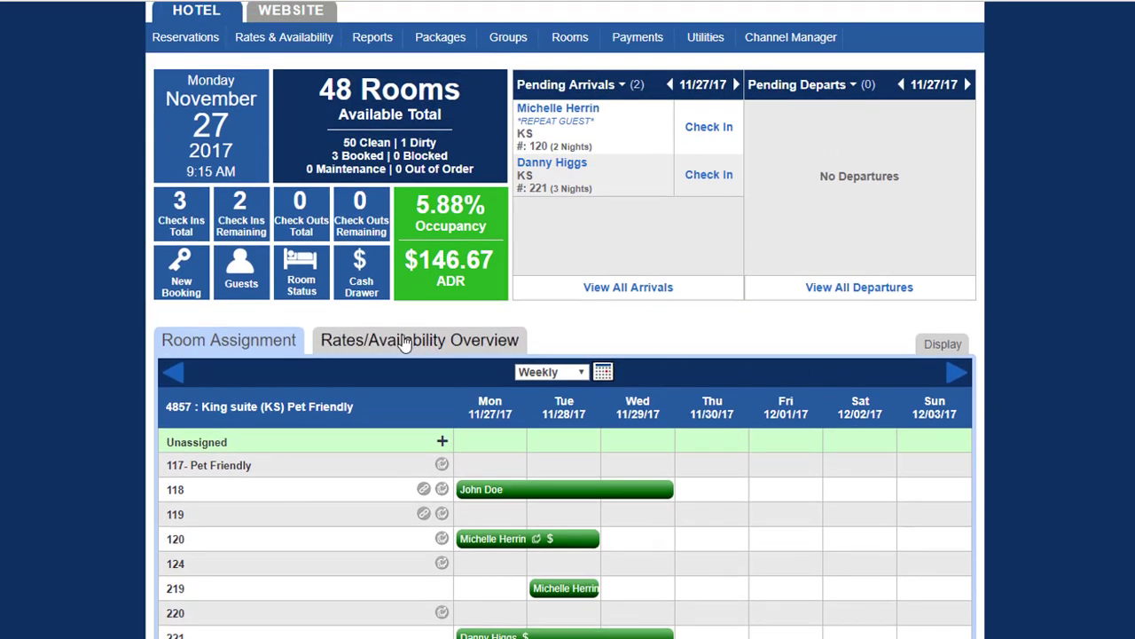
click(333, 340)
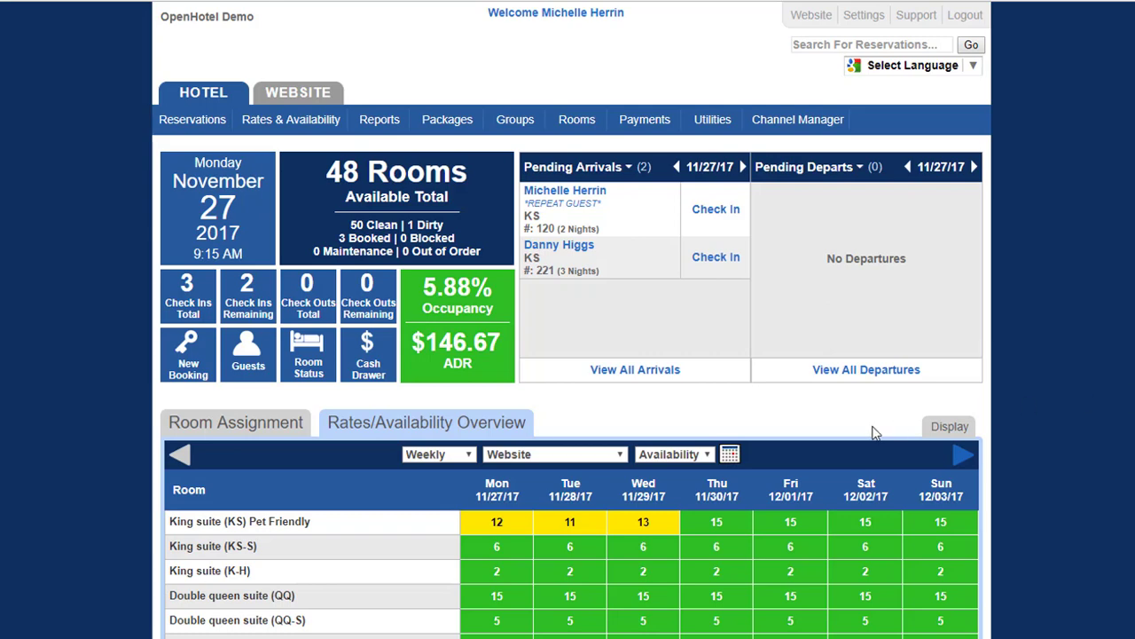
click(470, 457)
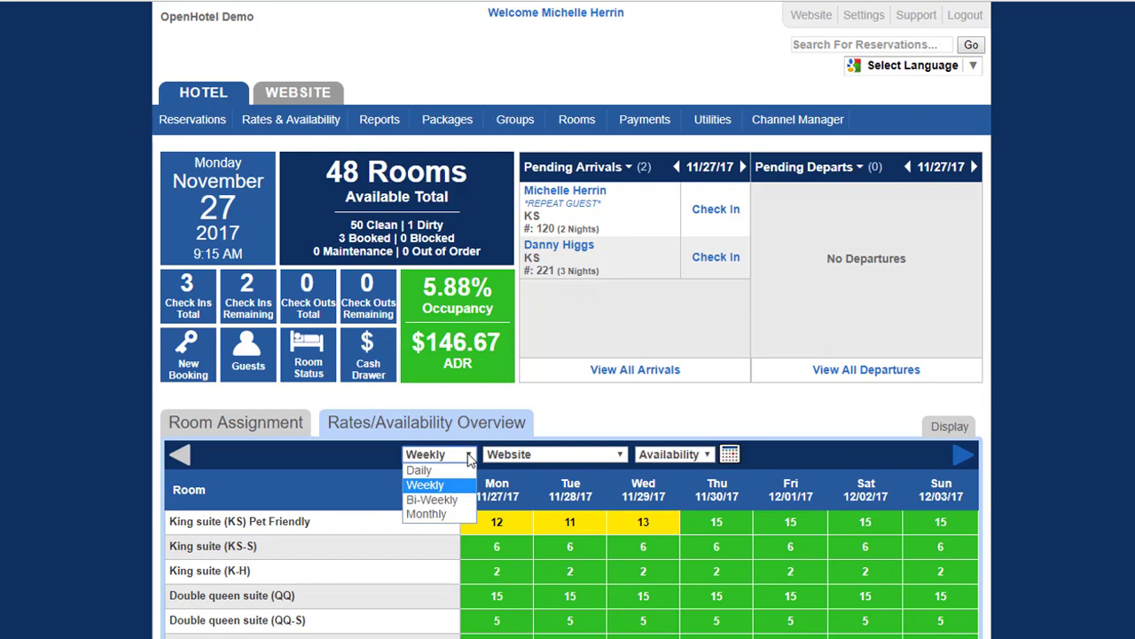
click(624, 454)
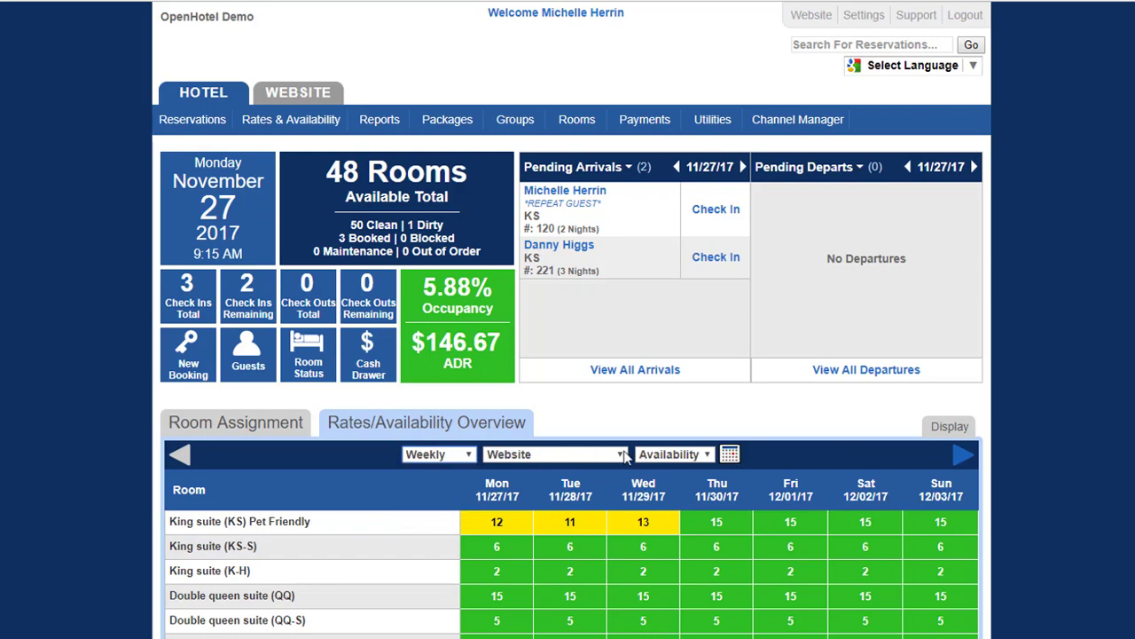
click(621, 454)
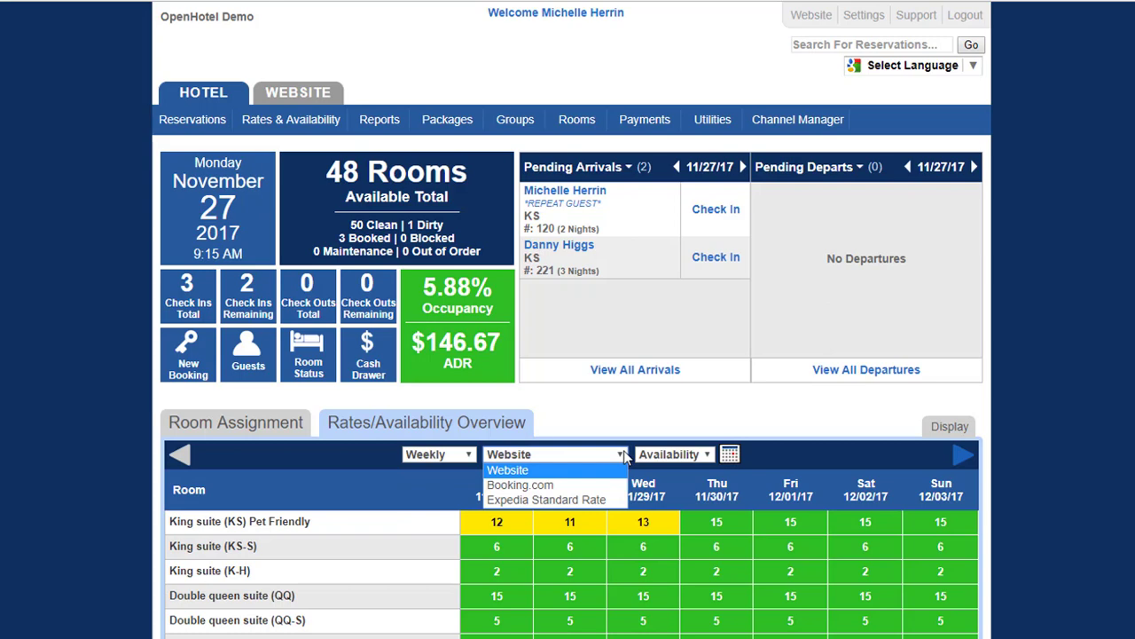
click(690, 455)
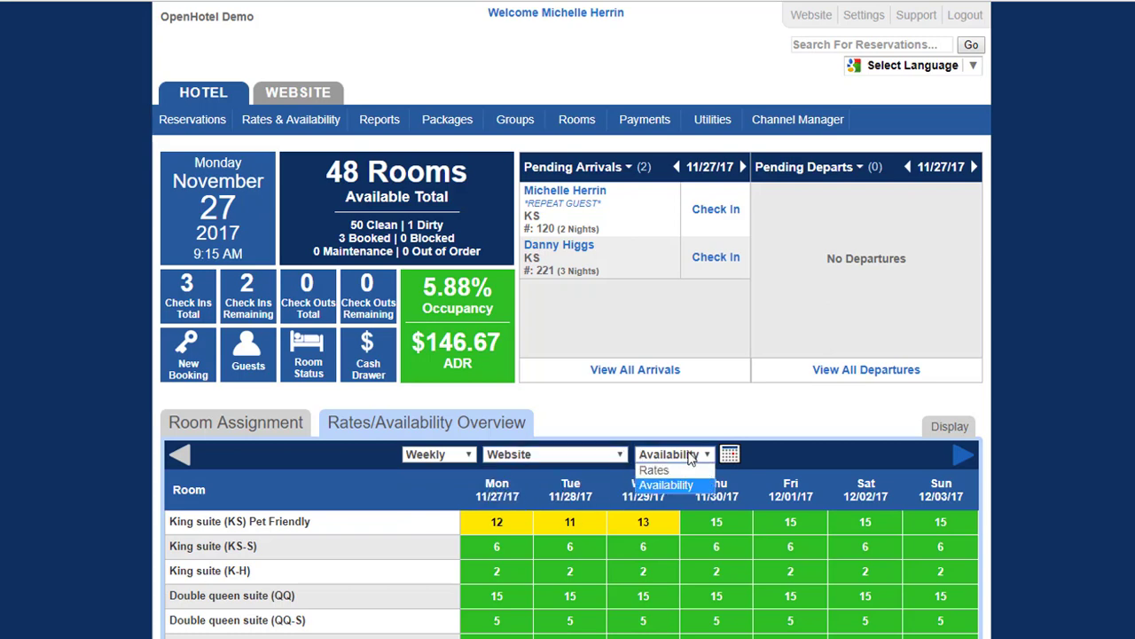
click(684, 470)
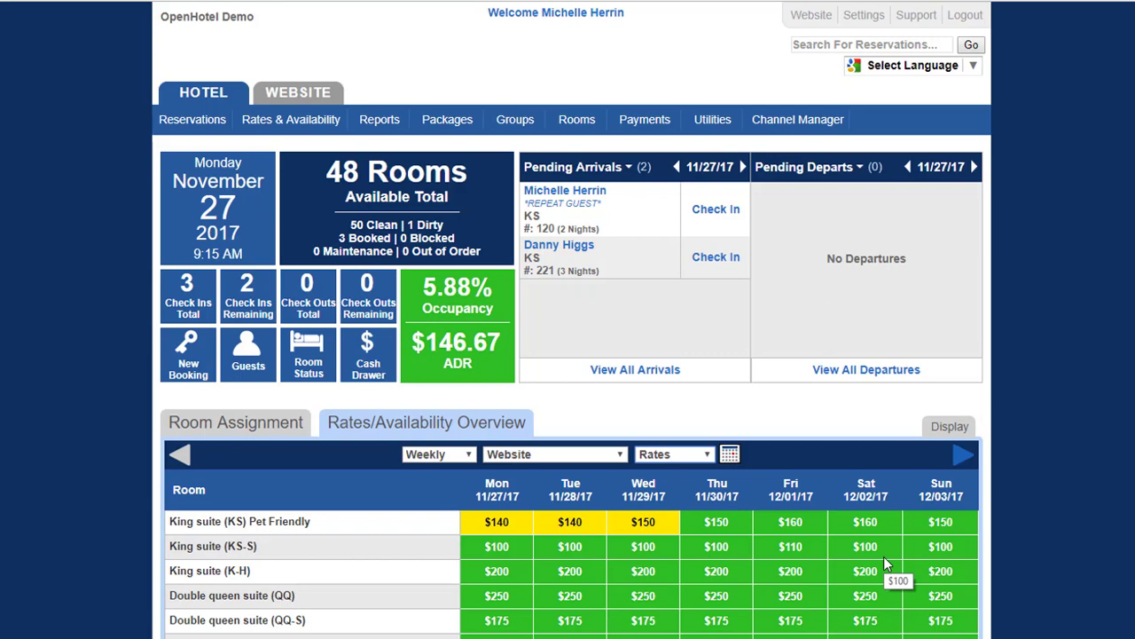
Step: Page the weekly rates overview forward to see the rates for the following weeks
click(963, 454)
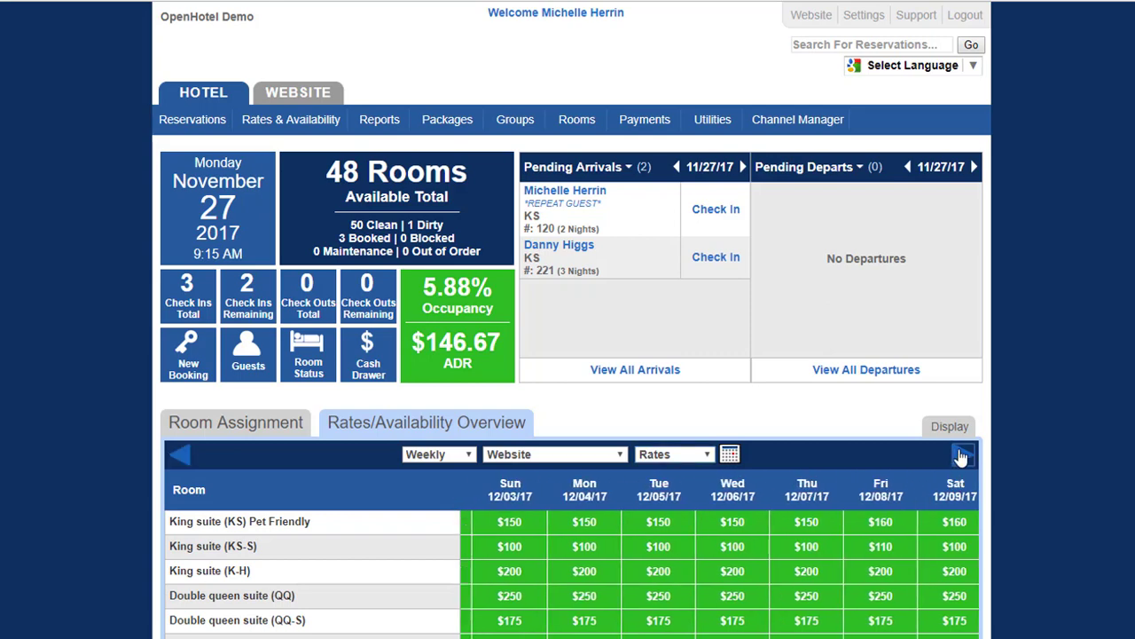
click(963, 454)
click(963, 455)
click(962, 454)
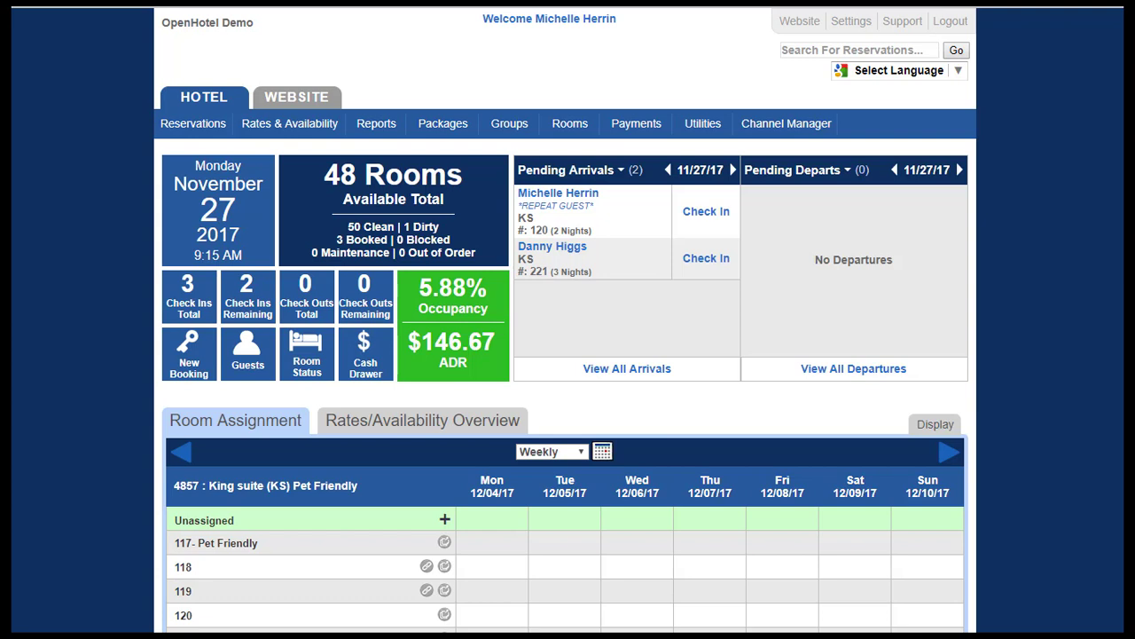
Step: View the quick booking window for room 119 on 12/05/17 and dismiss it without booking
mouse_move(177, 128)
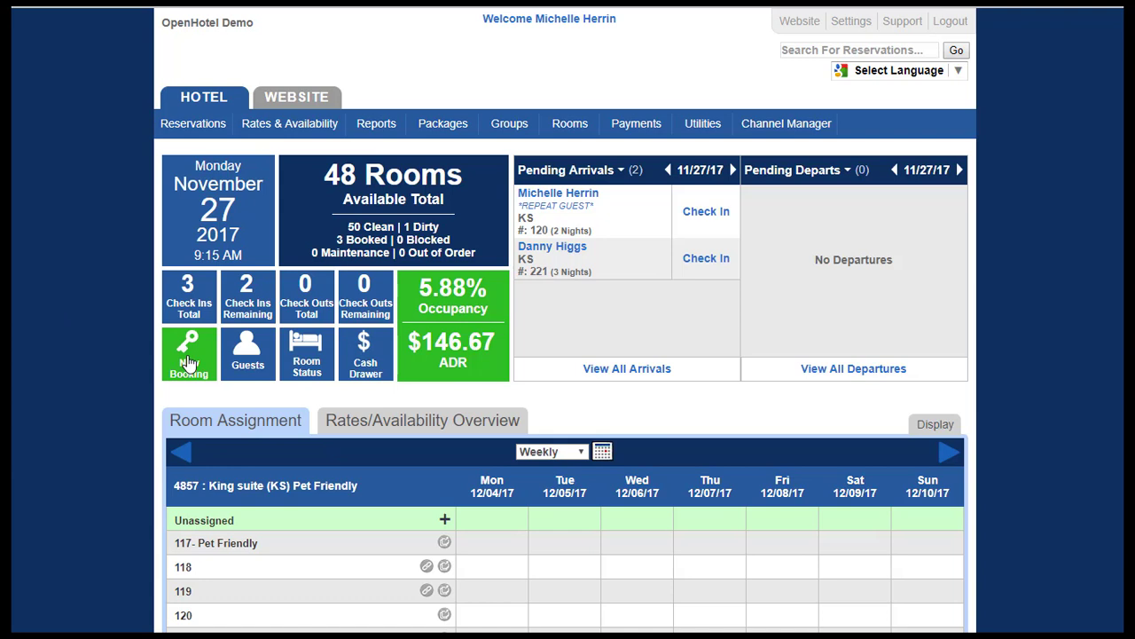
click(572, 598)
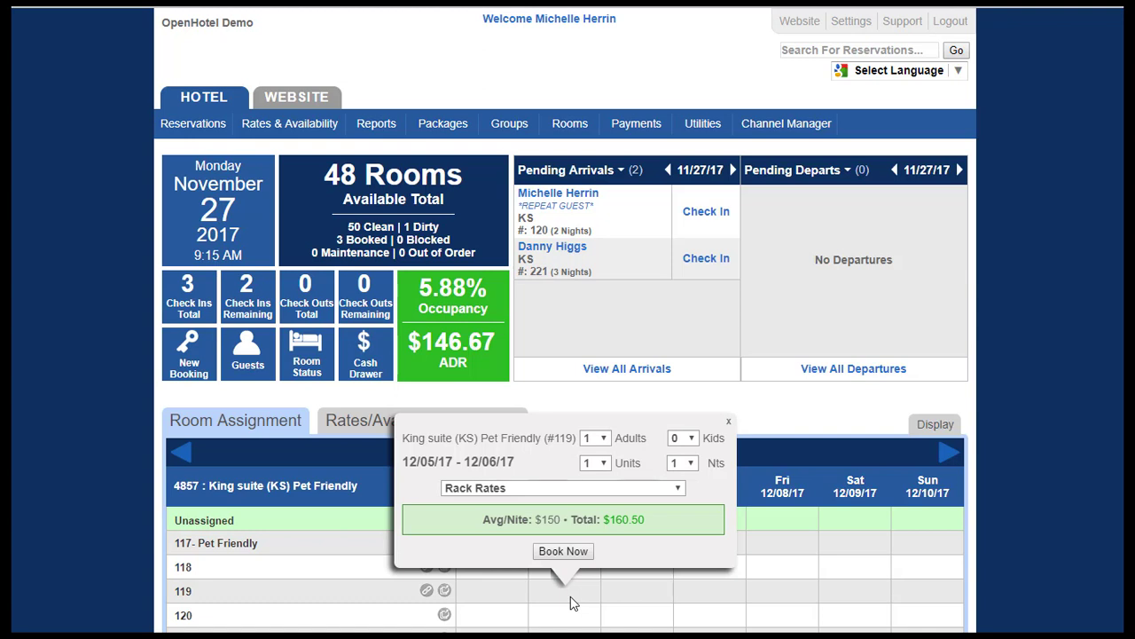
click(729, 427)
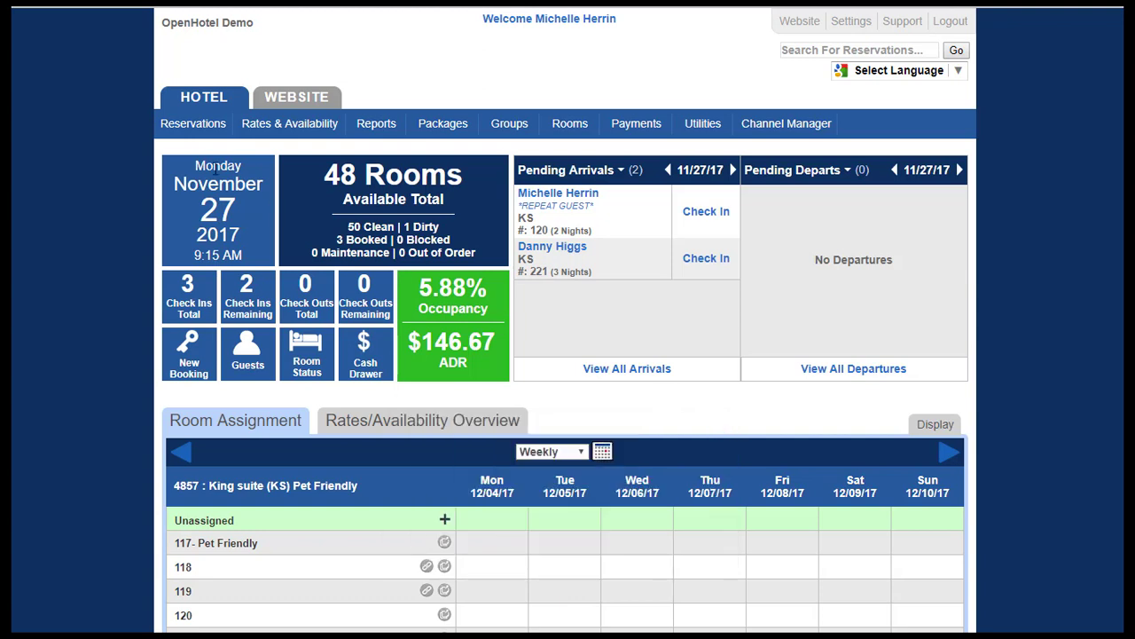
Step: Start a new reservation for November 27 to November 29, 2017, with 2 adults
mouse_move(175, 125)
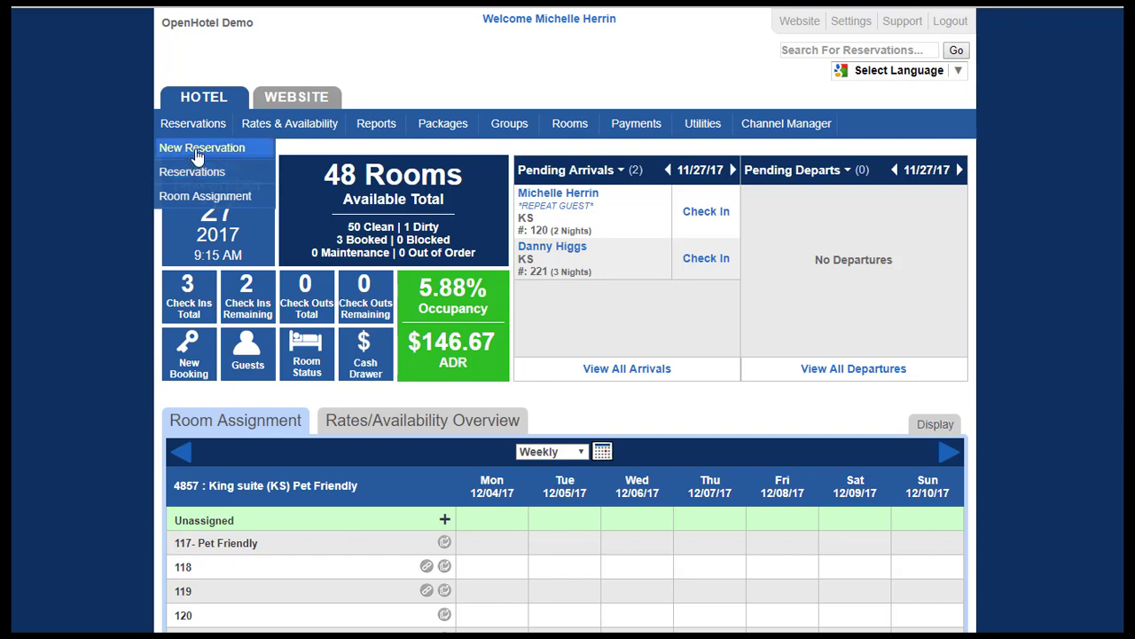
click(198, 156)
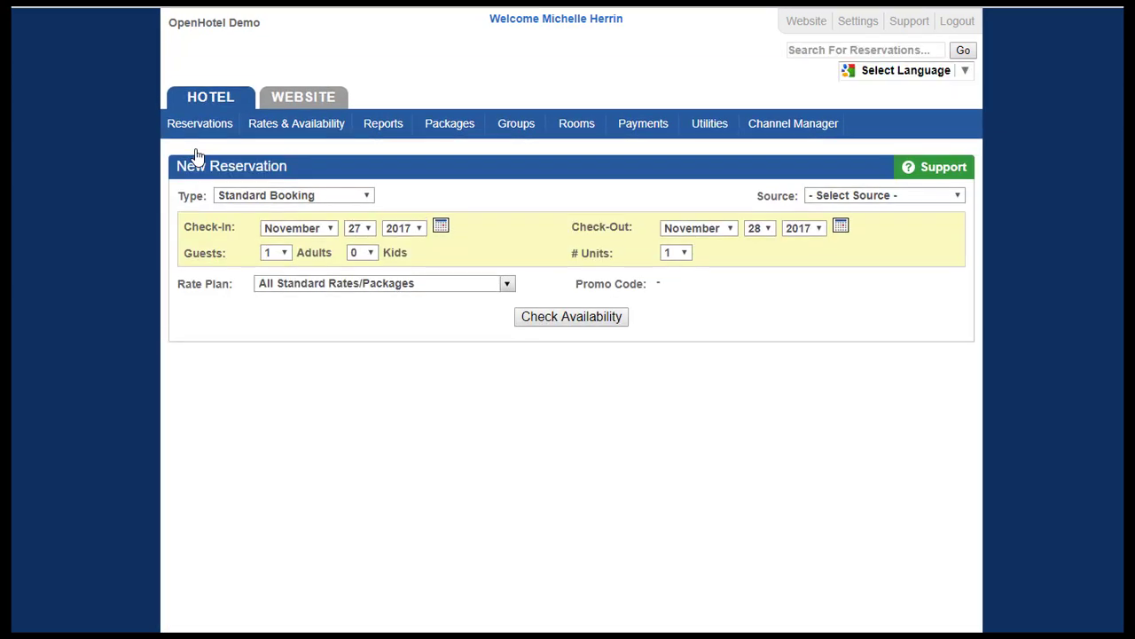
click(370, 229)
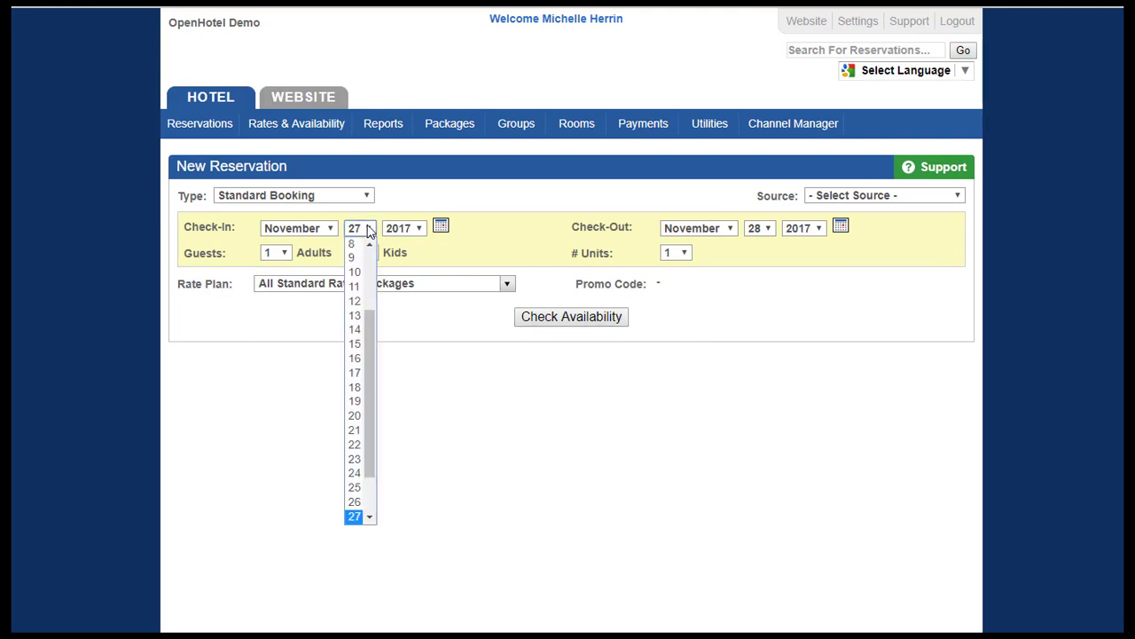
click(370, 230)
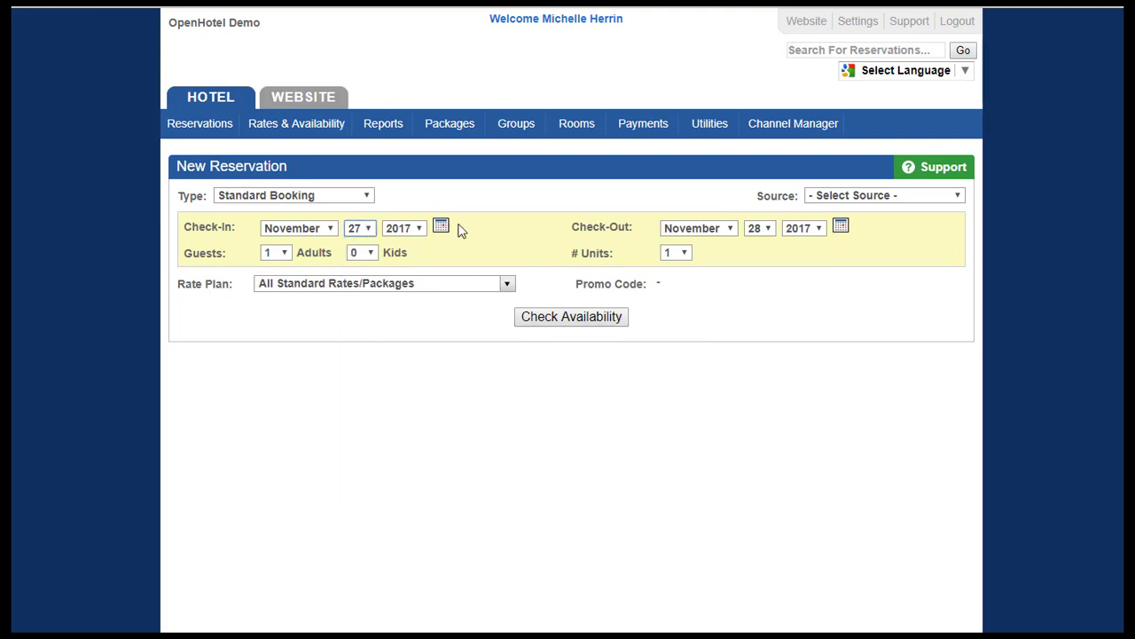
click(772, 228)
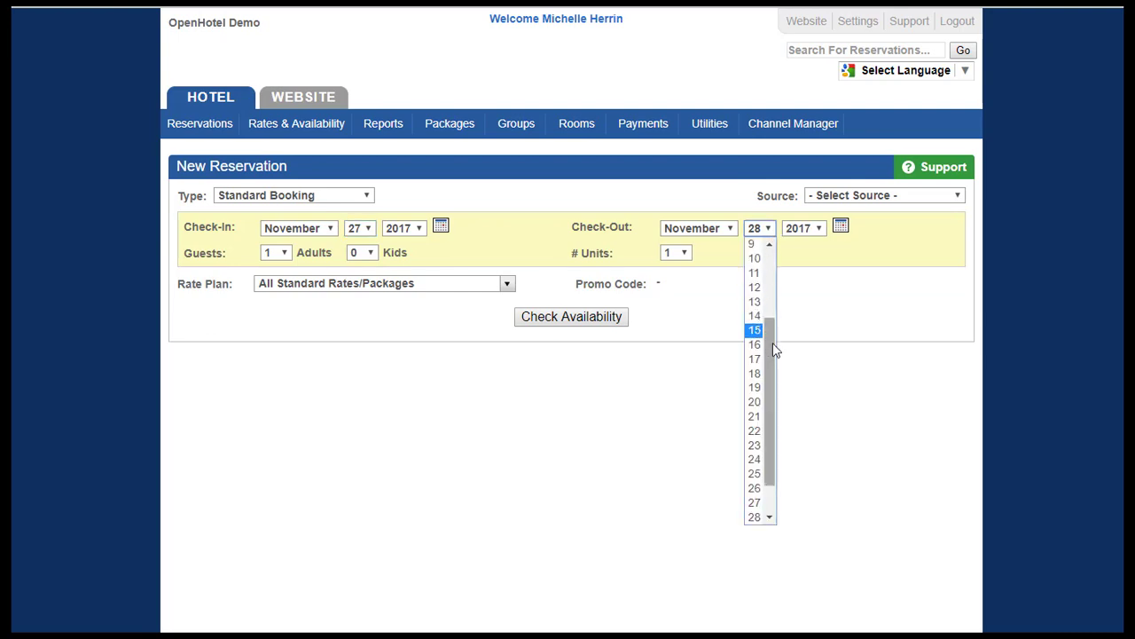
drag(772, 342, 770, 371)
click(755, 487)
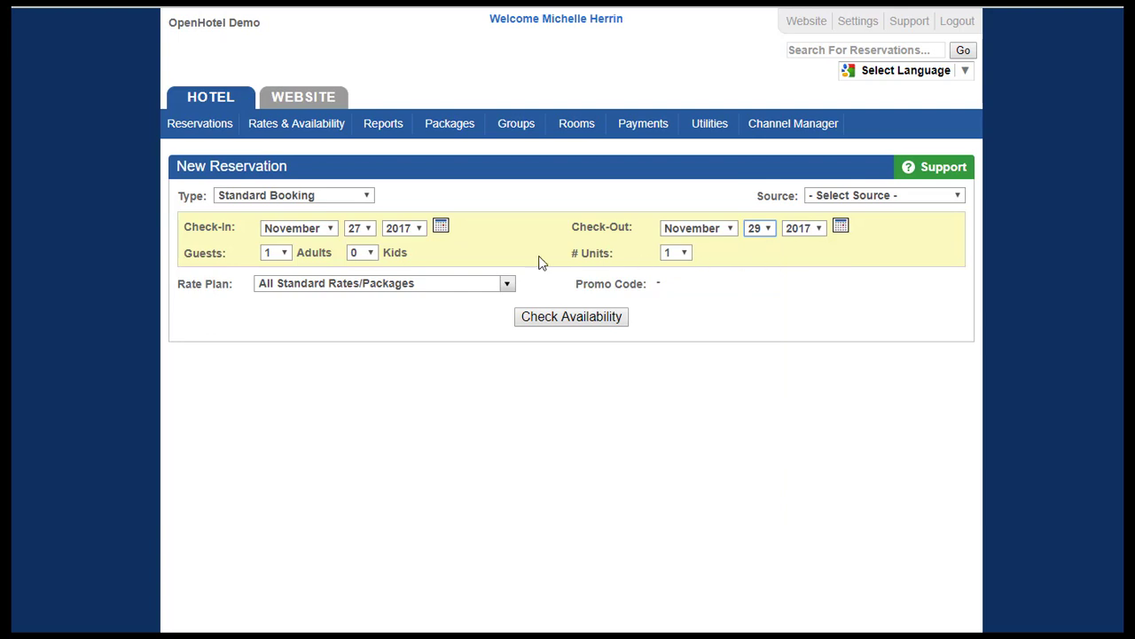
click(286, 254)
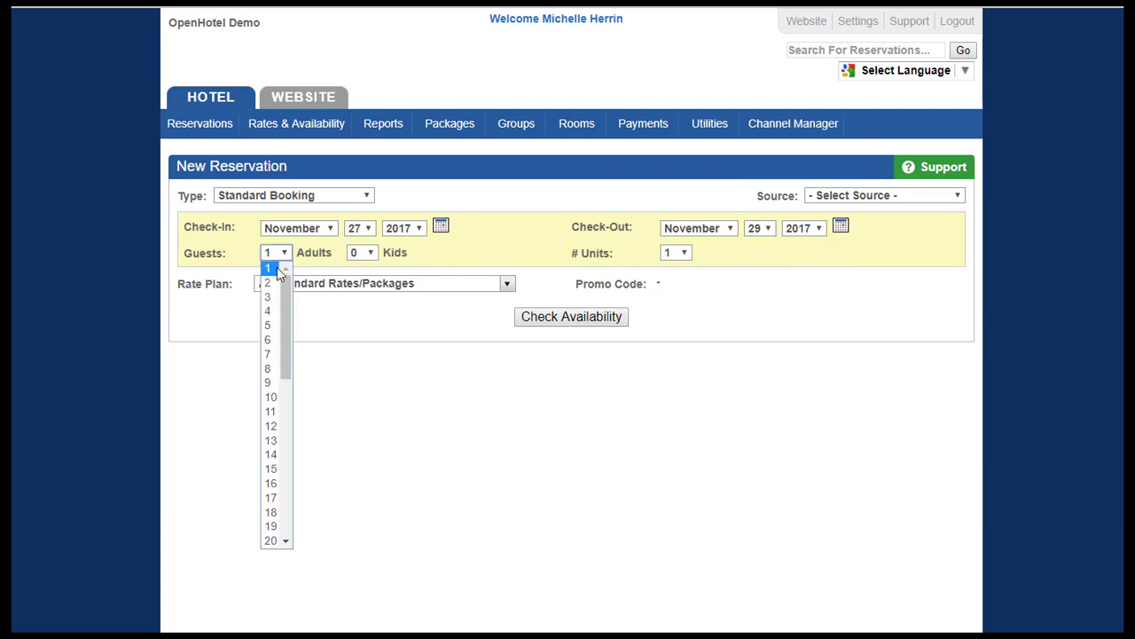
click(269, 283)
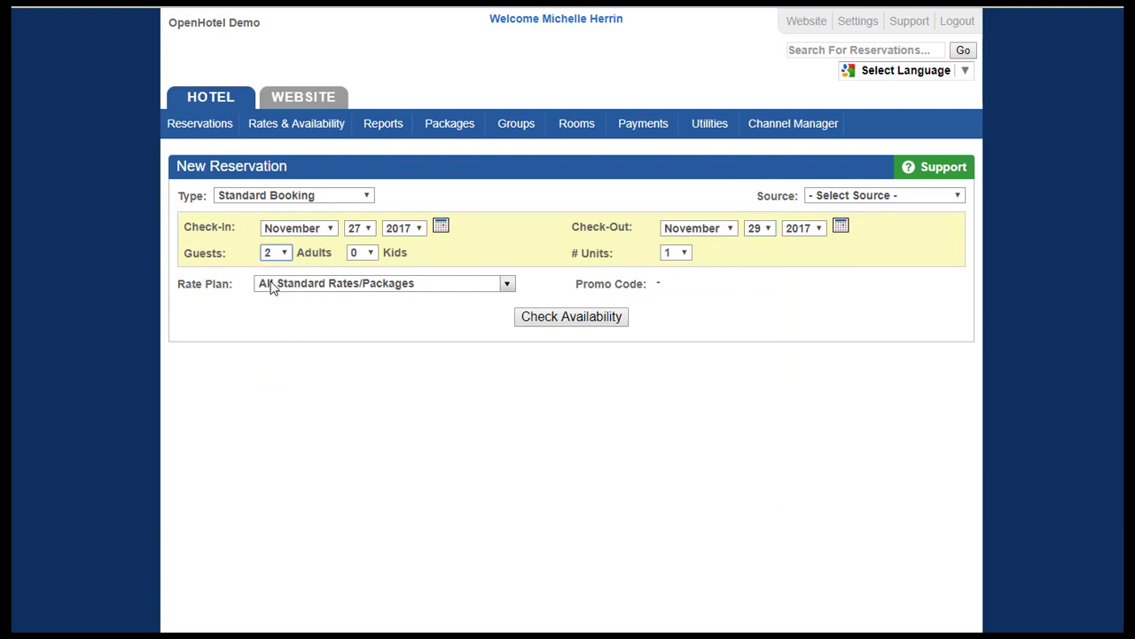
Step: Look through the groups offered for the Group Booking type and restore the type to Standard Booking
click(365, 194)
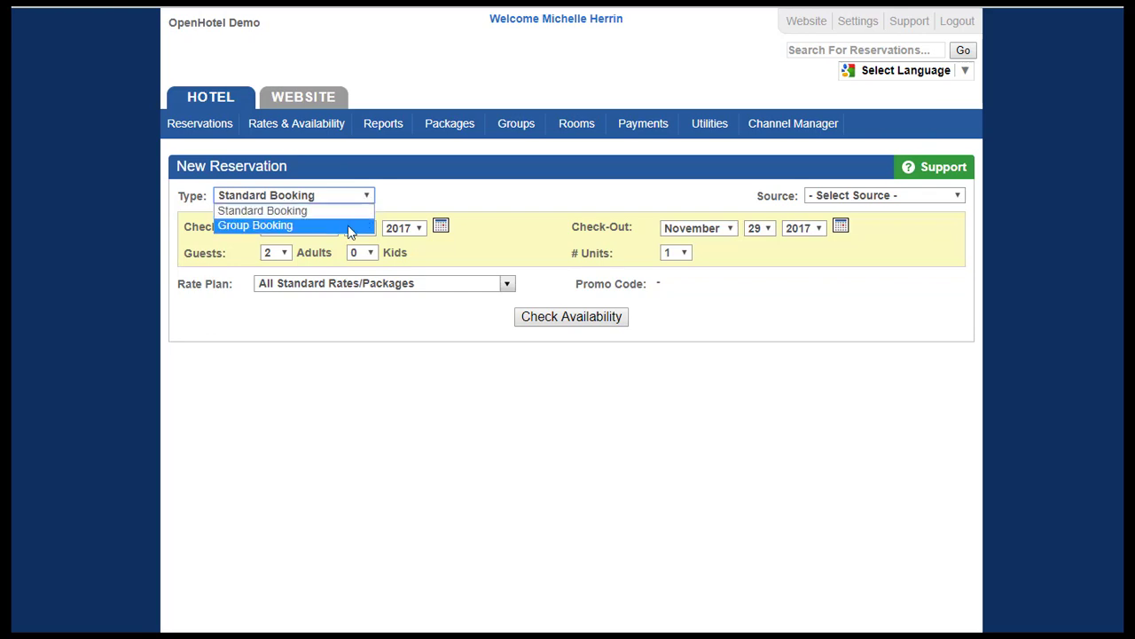
click(351, 225)
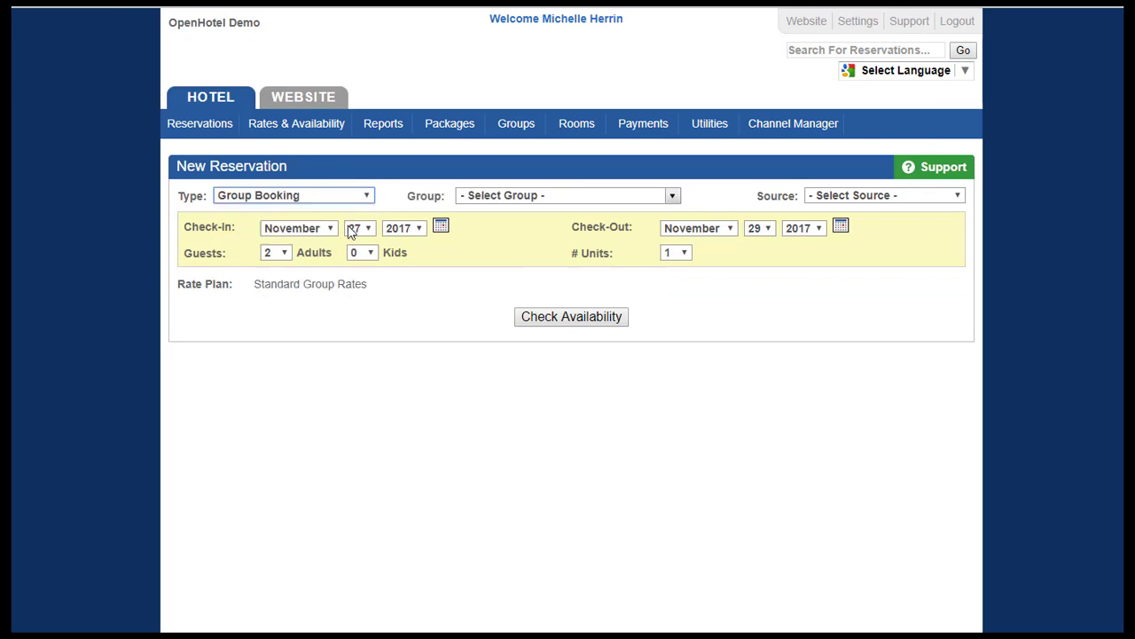
click(535, 197)
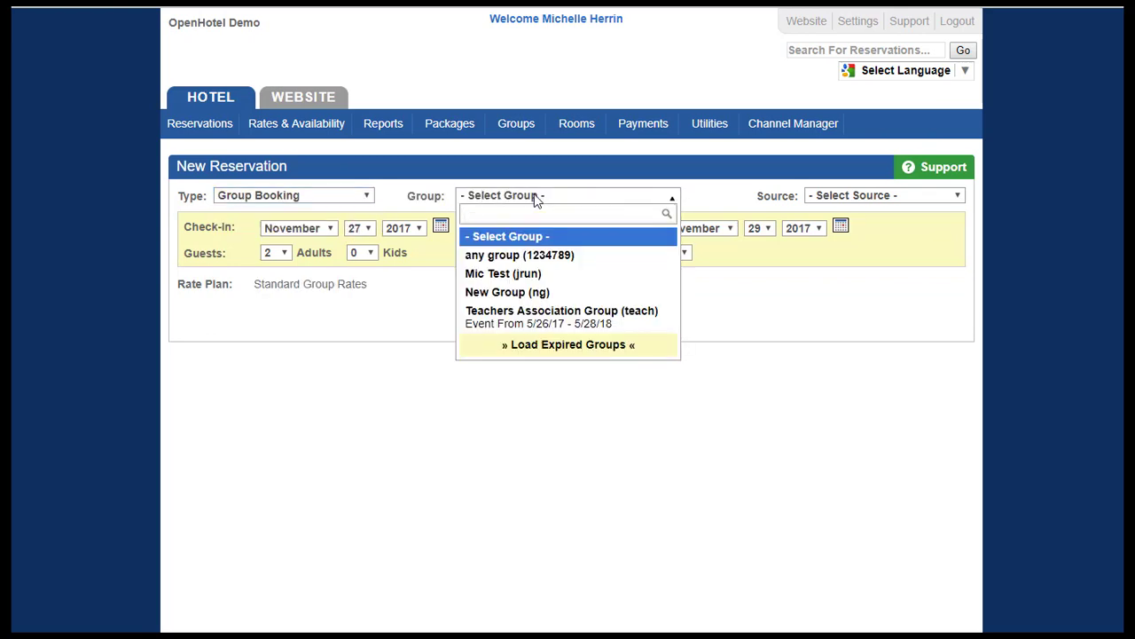
click(535, 197)
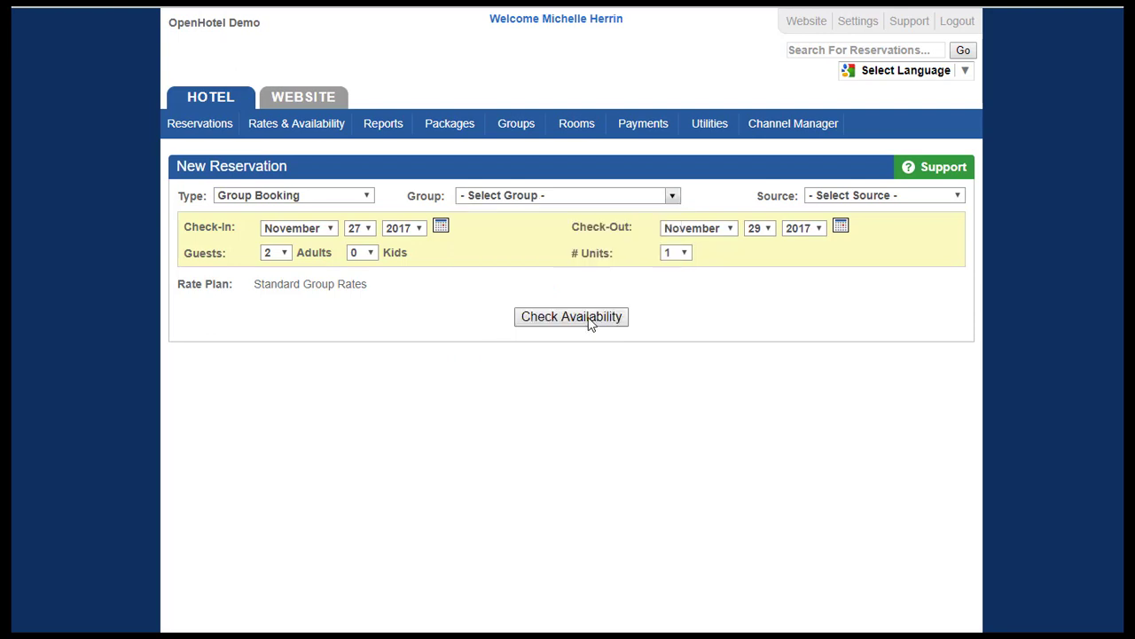
click(371, 194)
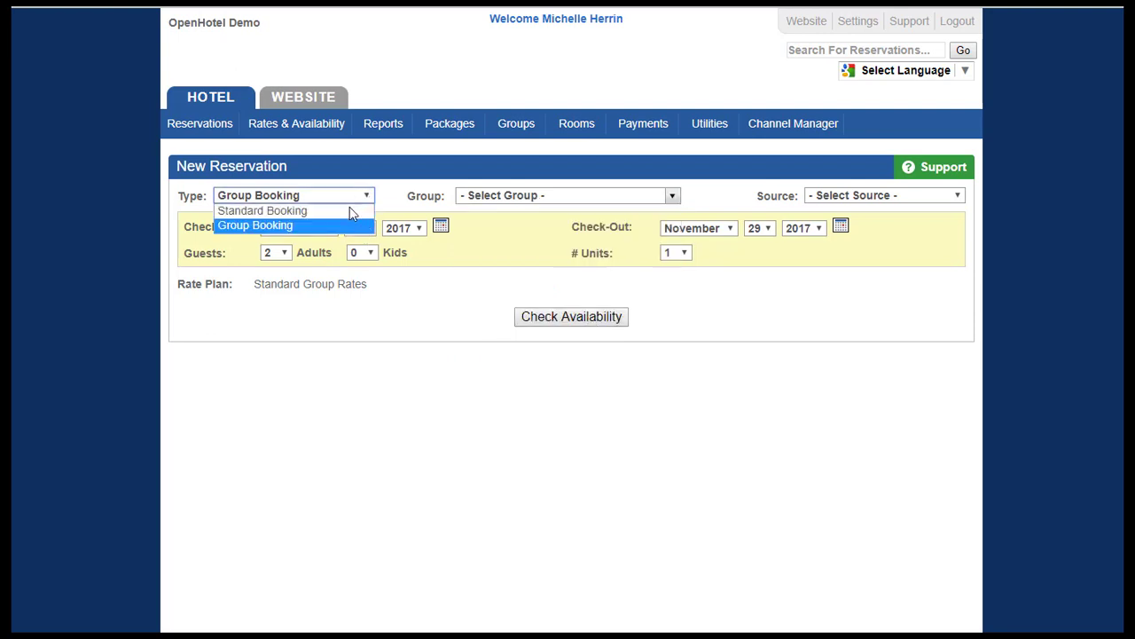
click(346, 208)
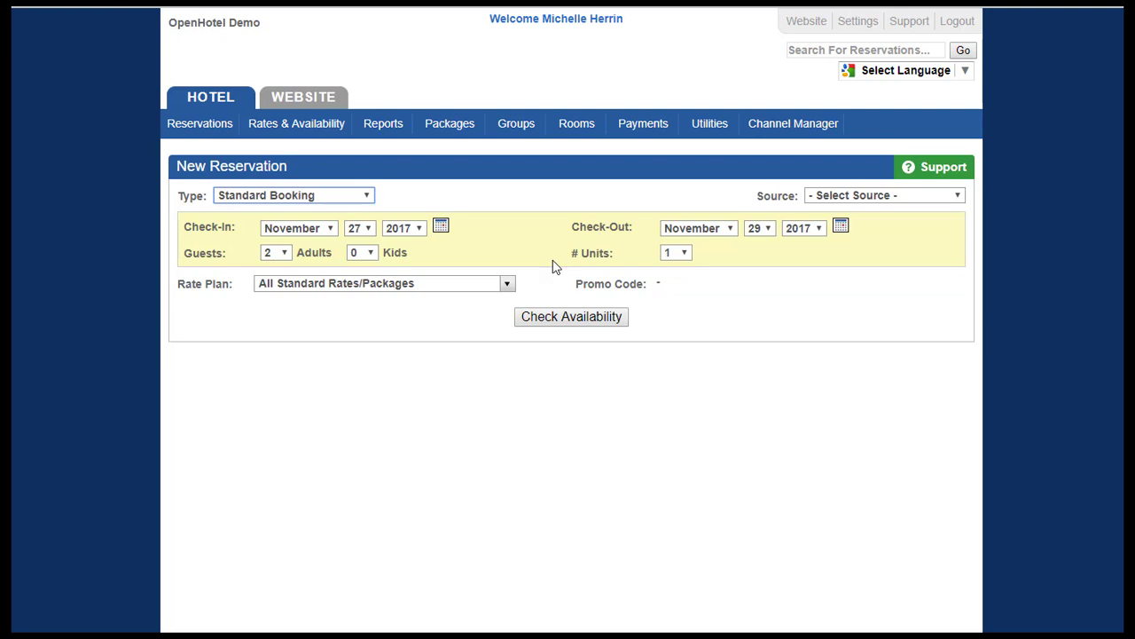
Step: Check availability for the stay and review the rates offered for the King suite (KS) Pet Friendly
click(559, 320)
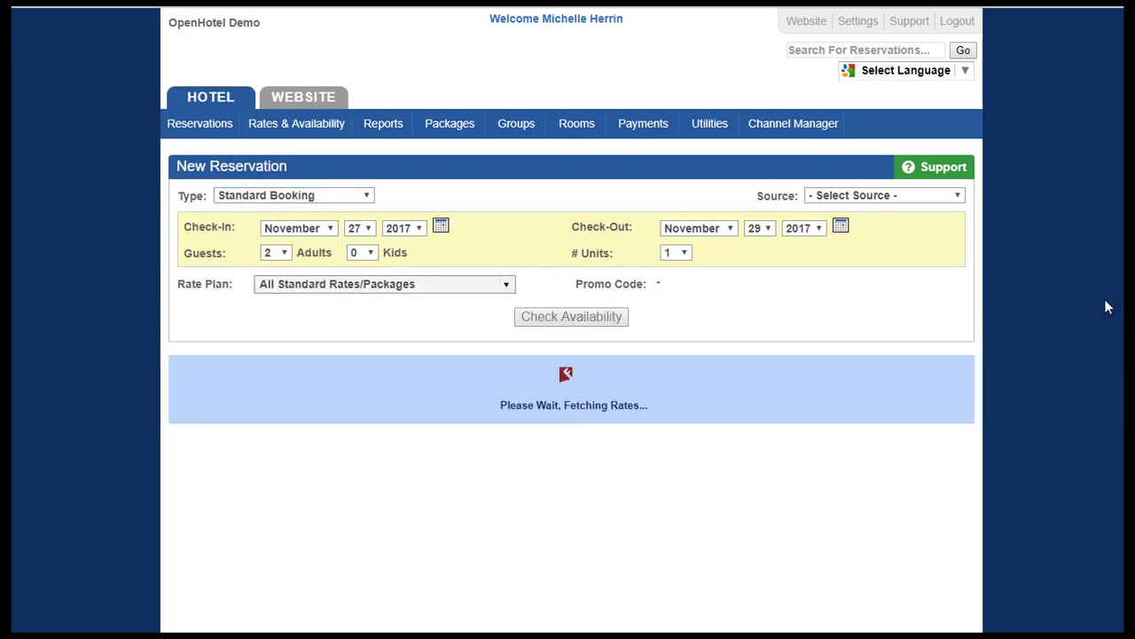
scroll(565, 321, down, 1)
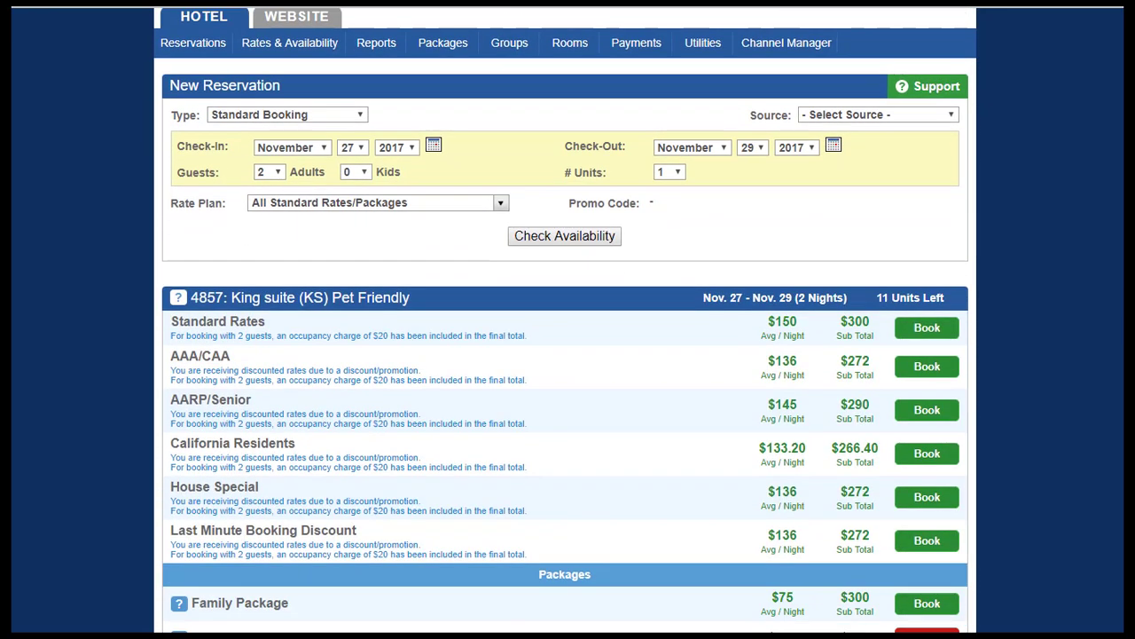
scroll(565, 321, down, 1)
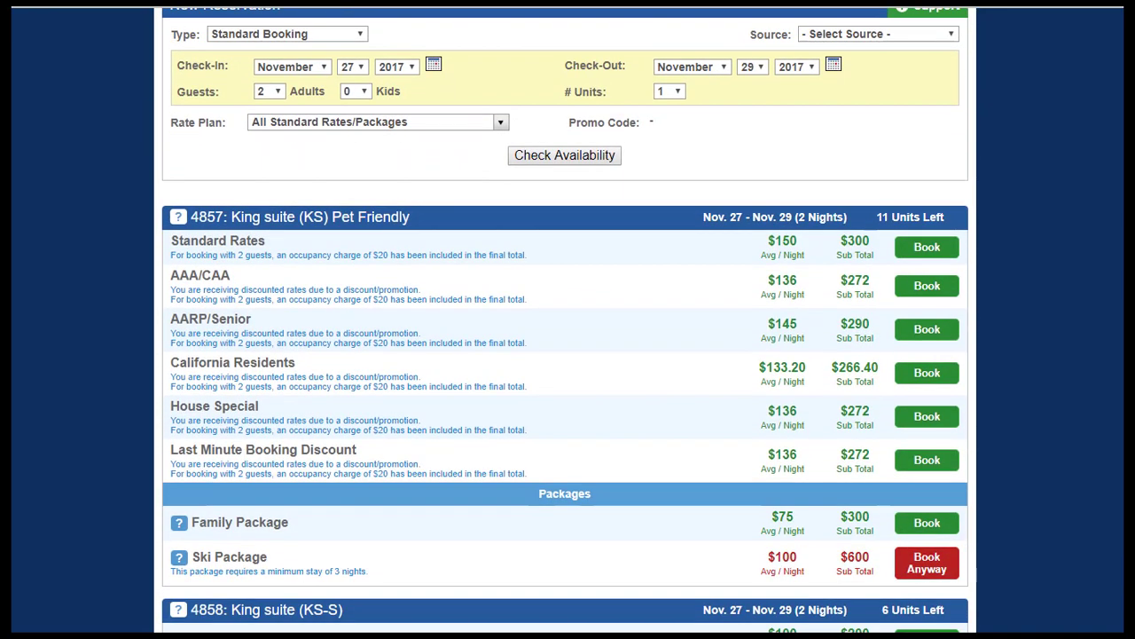
scroll(565, 321, down, 1)
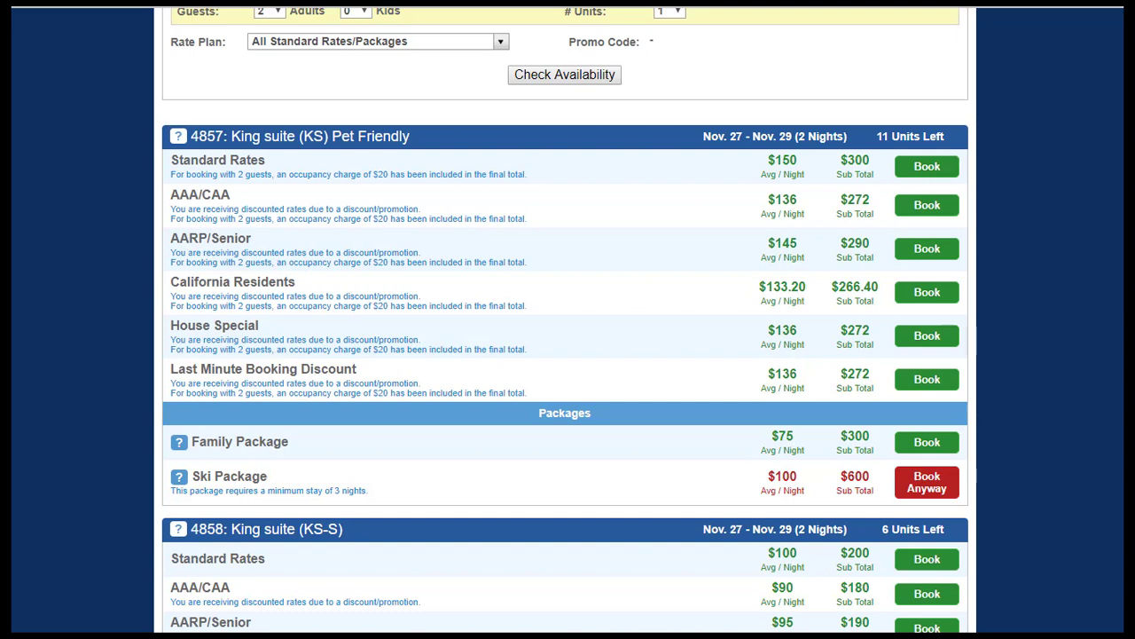
Step: View the Family Package details for the King suite (KS) Pet Friendly and close them
scroll(564, 320, down, 1)
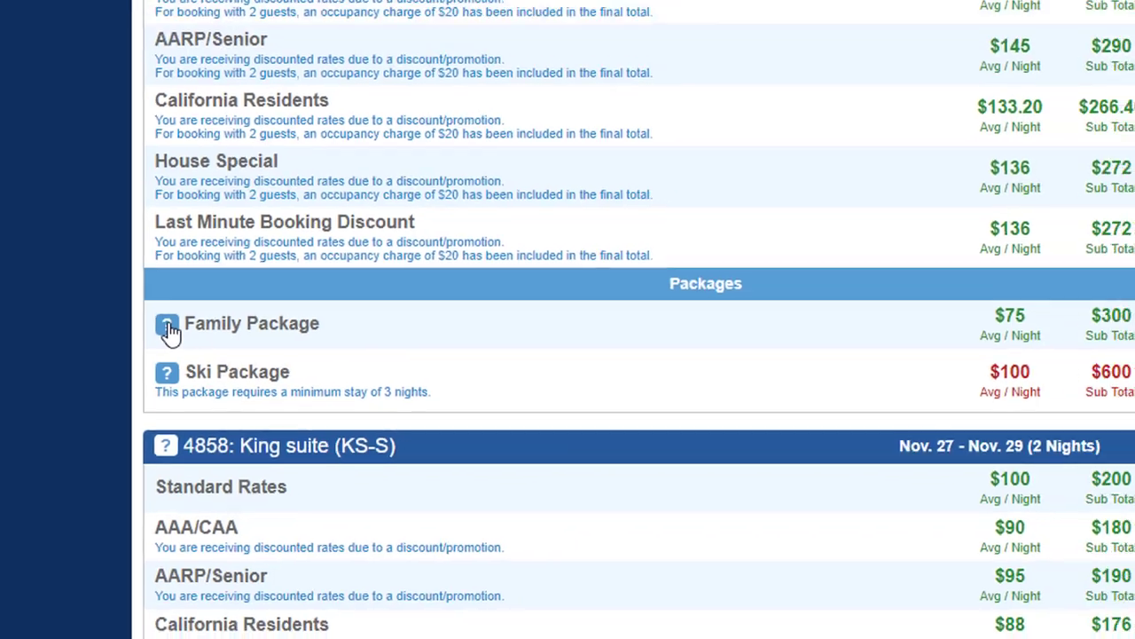
click(166, 312)
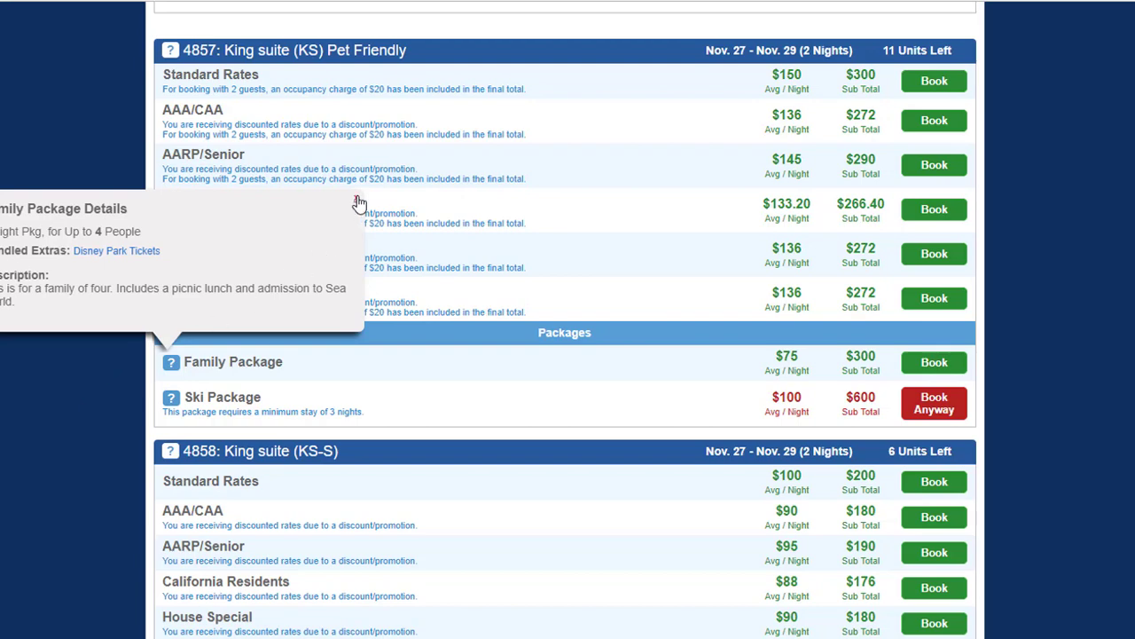
click(357, 201)
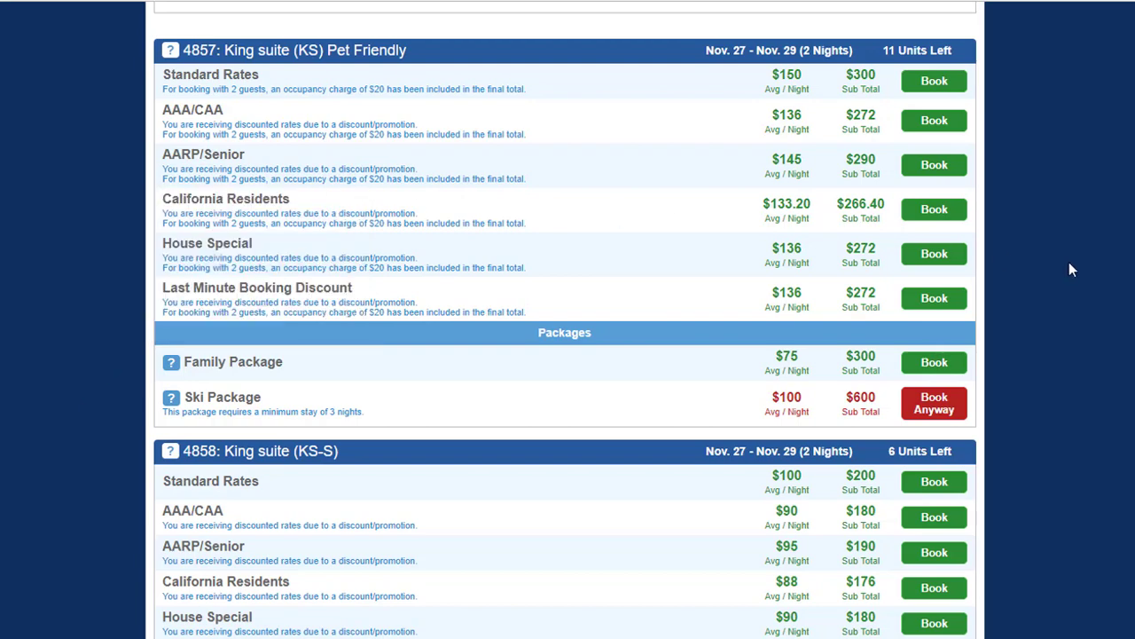
scroll(565, 319, up, 1)
scroll(565, 319, up, 1)
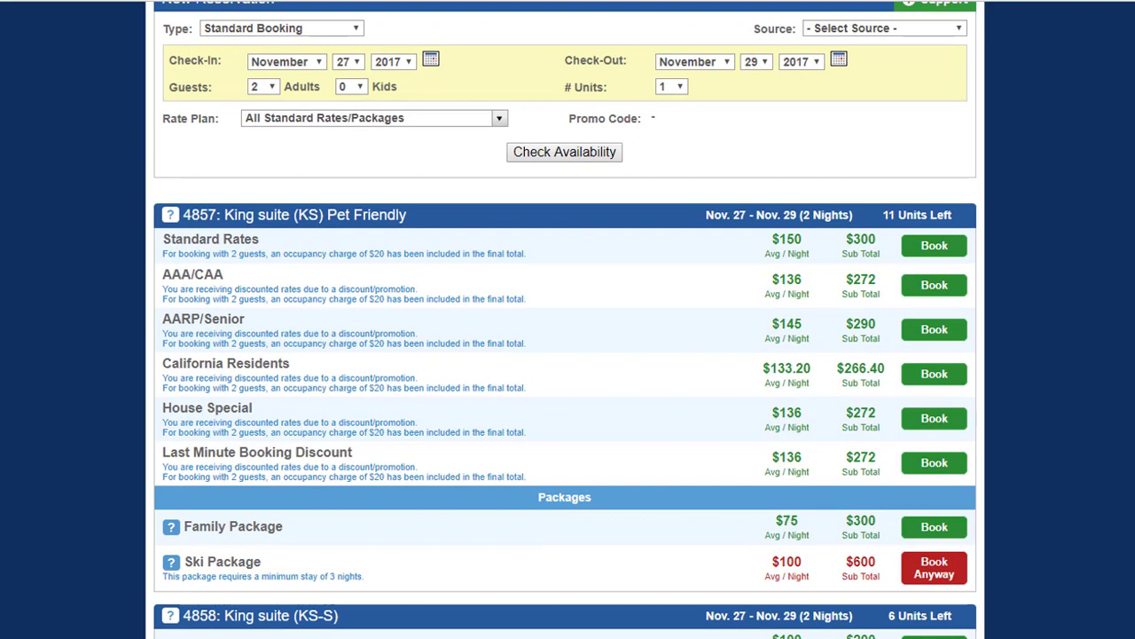
Step: Book the King suite (KS) Pet Friendly at Standard Rates and fill in the primary guest from the saved guest profile with staff notes
click(947, 252)
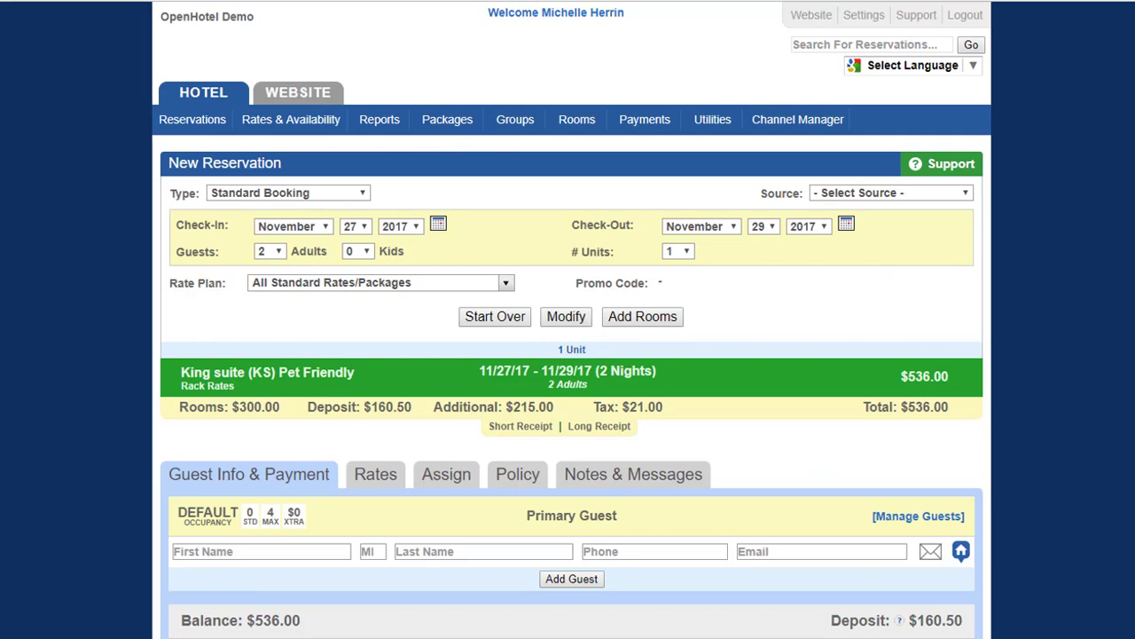
click(266, 555)
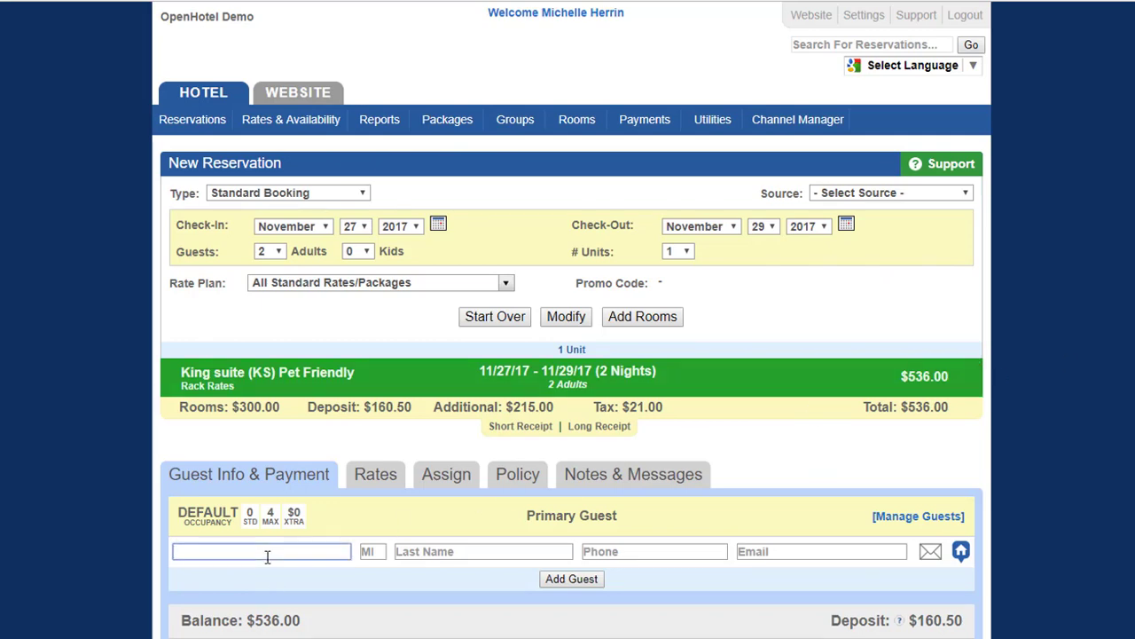
text(Mich)
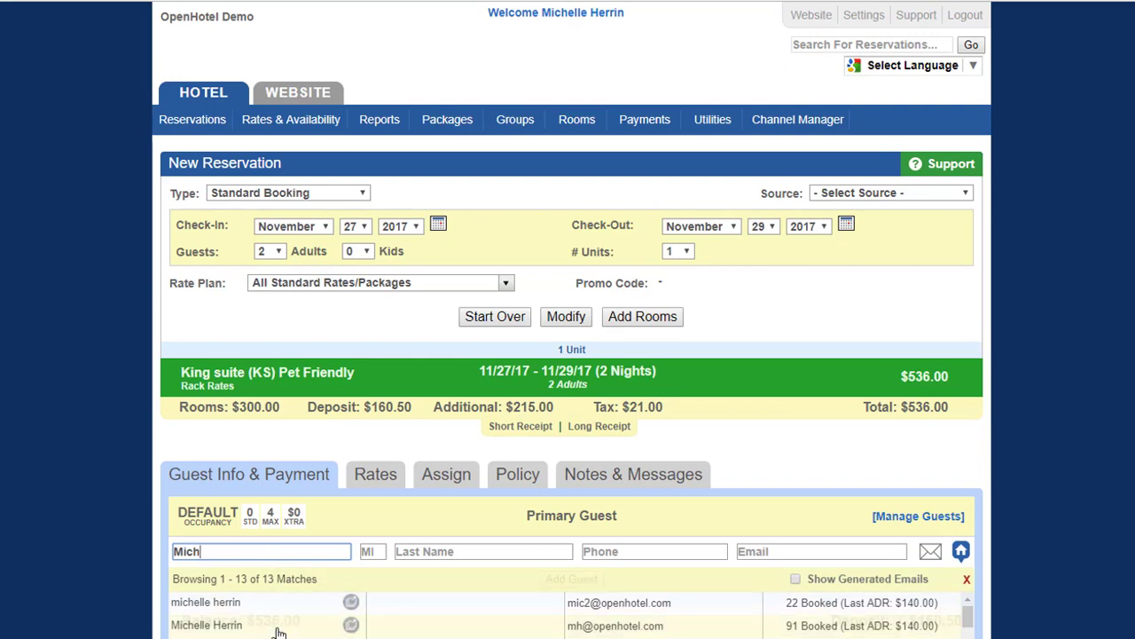
click(352, 625)
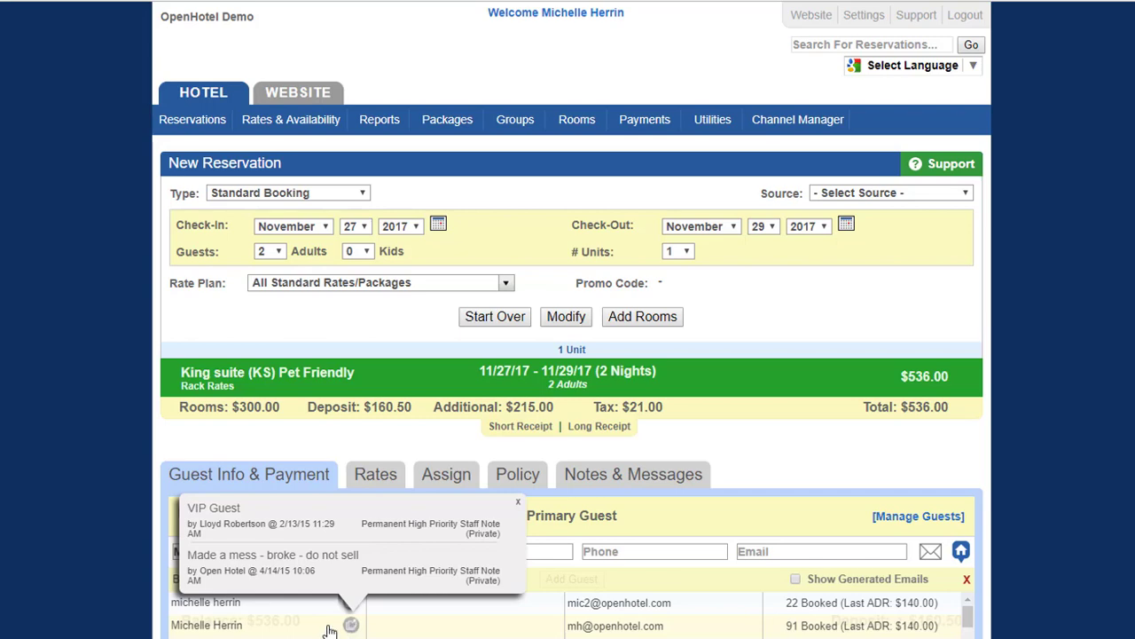
click(329, 628)
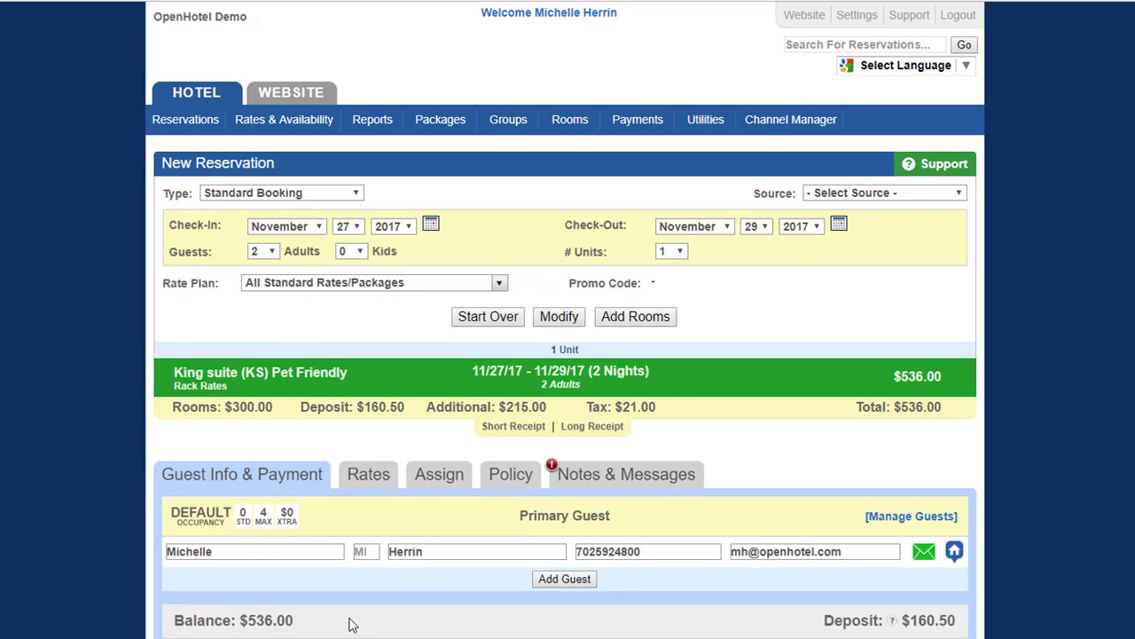
Step: Look through the saved card choices for the guest's credit card payment
mouse_move(553, 467)
scroll(419, 607, down, 2)
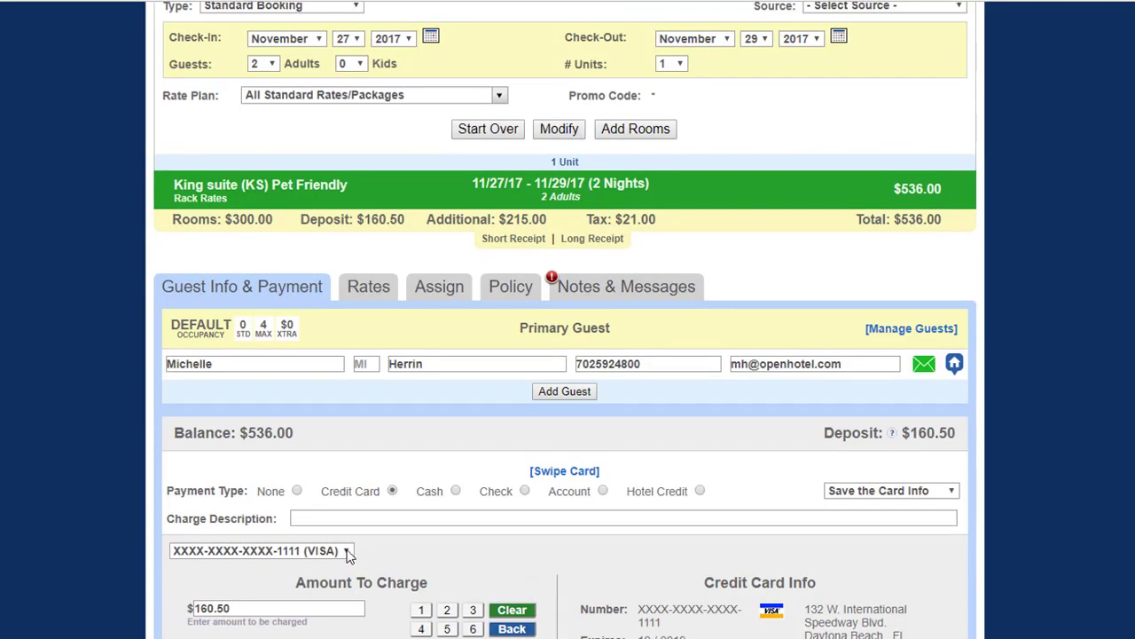
click(347, 551)
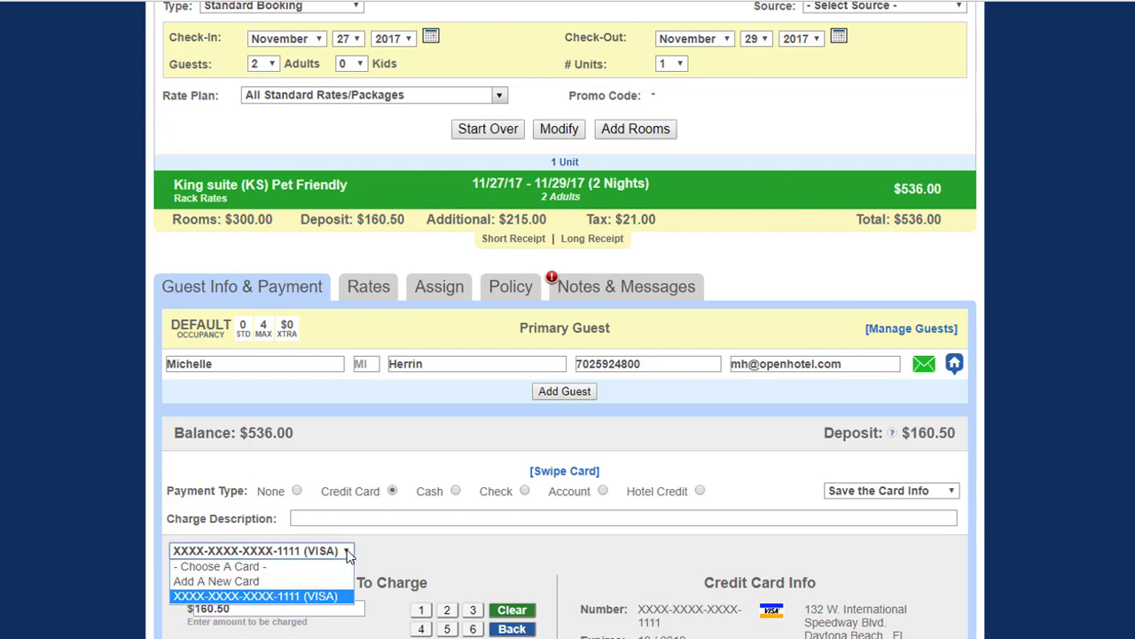
click(347, 551)
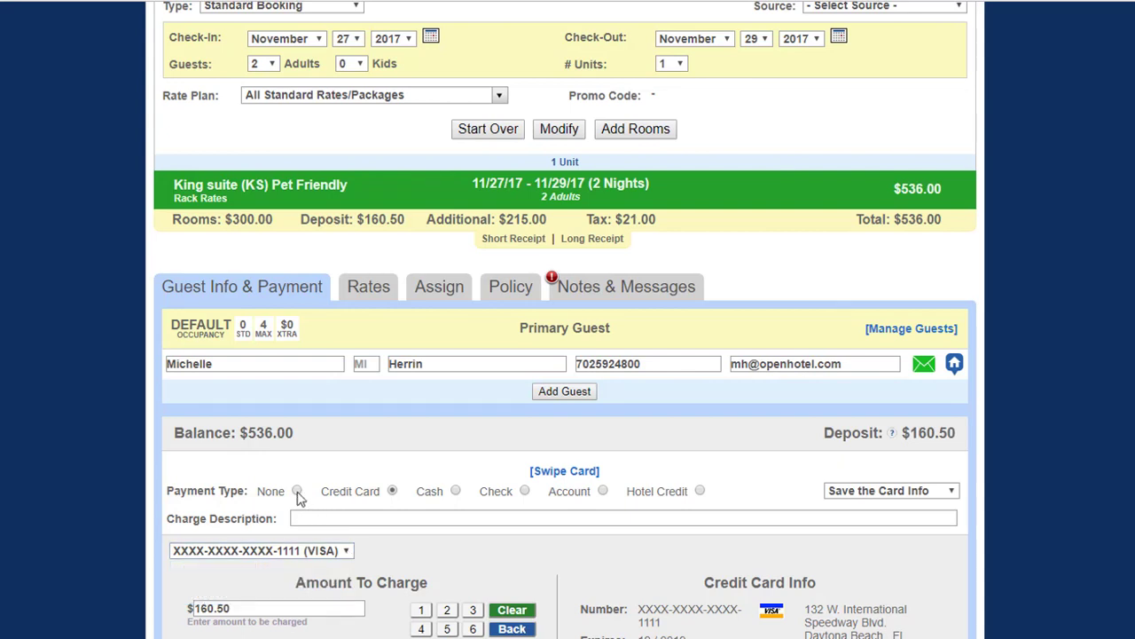
Step: Set the payment type to Account and look through the accounts offered for billing
scroll(453, 625, down, 1)
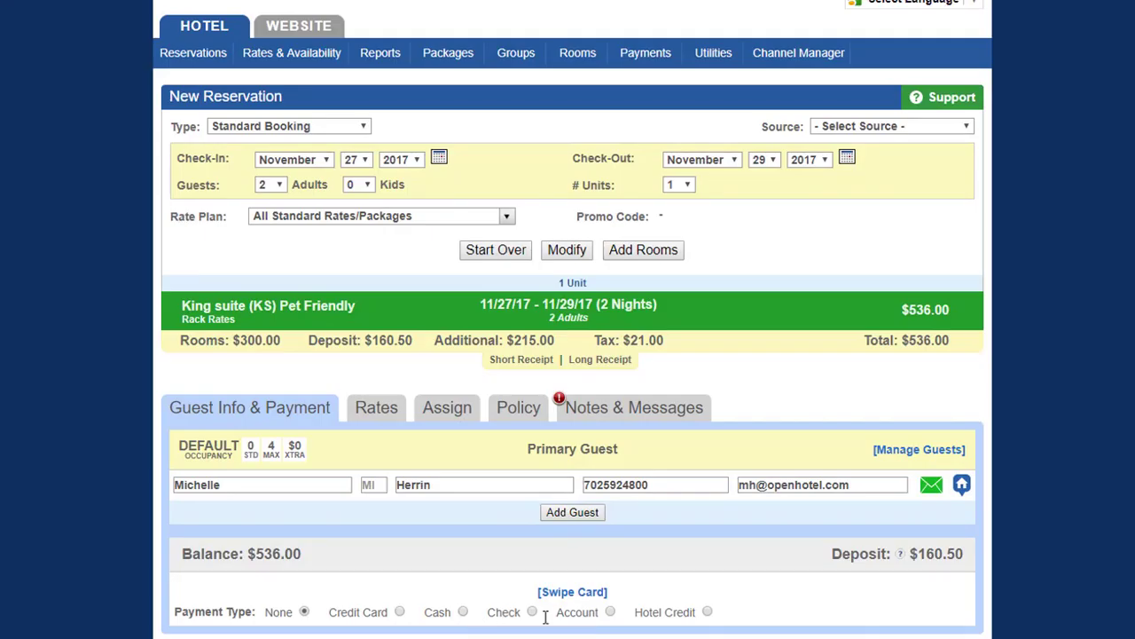
click(609, 612)
click(935, 619)
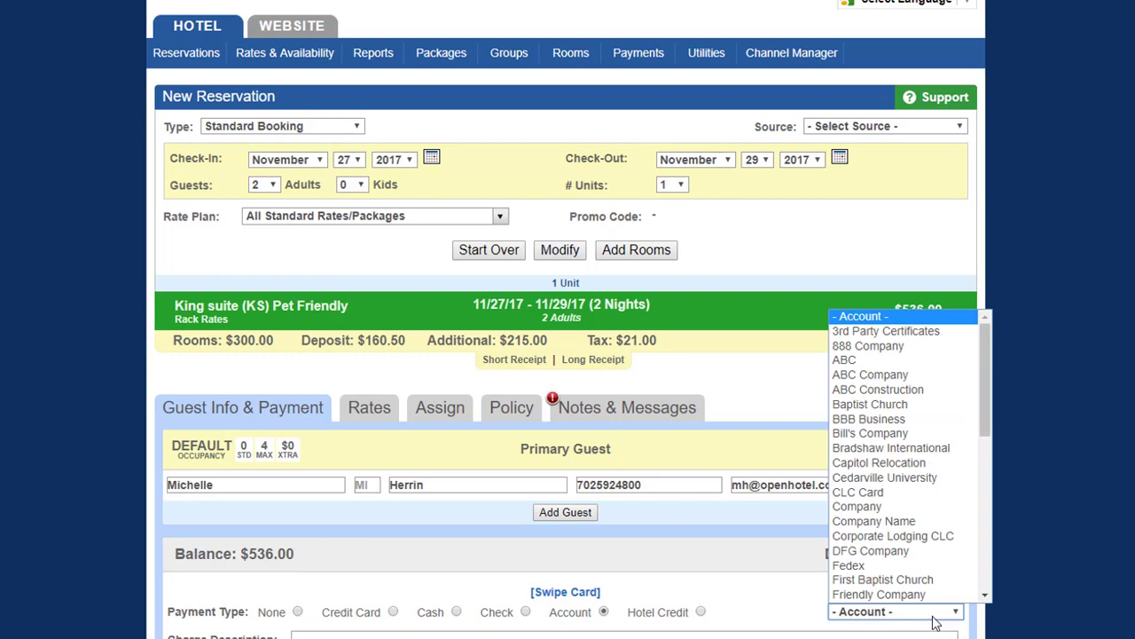
click(936, 619)
Step: Set the nightly total for November 27 to $75.00 and apply it to the other night of the stay
click(369, 410)
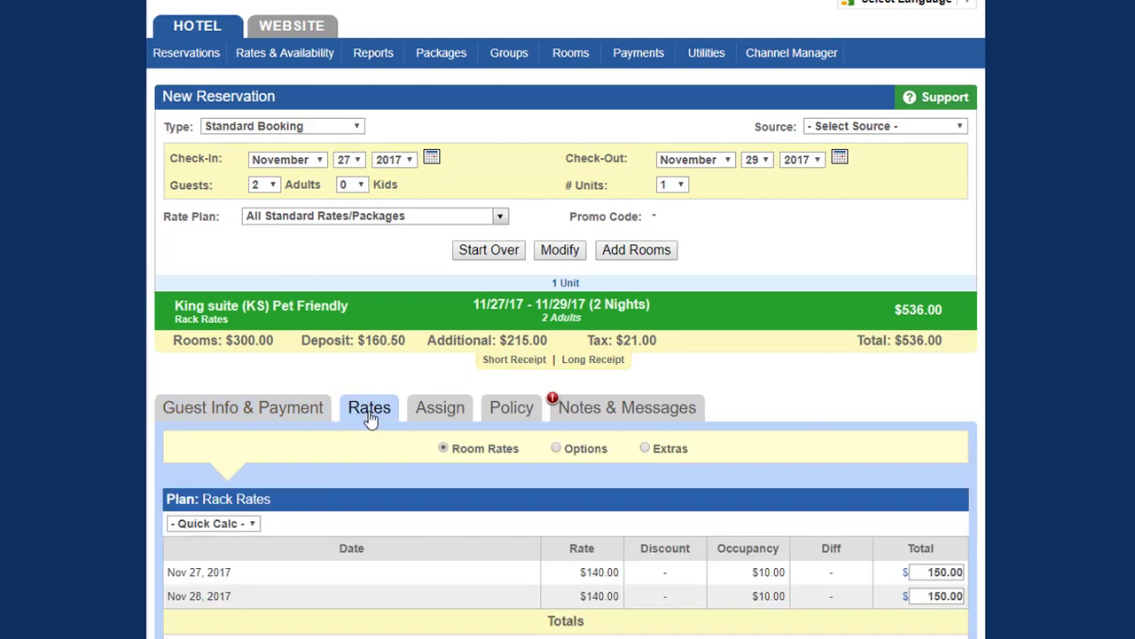
scroll(566, 355, down, 3)
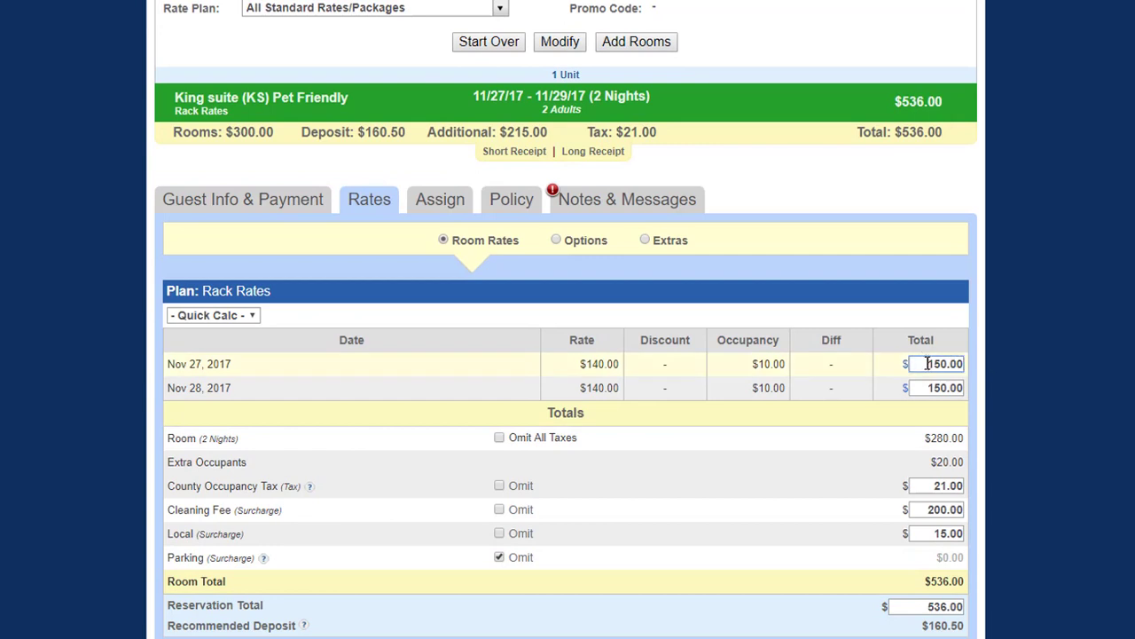
drag(927, 364, 972, 369)
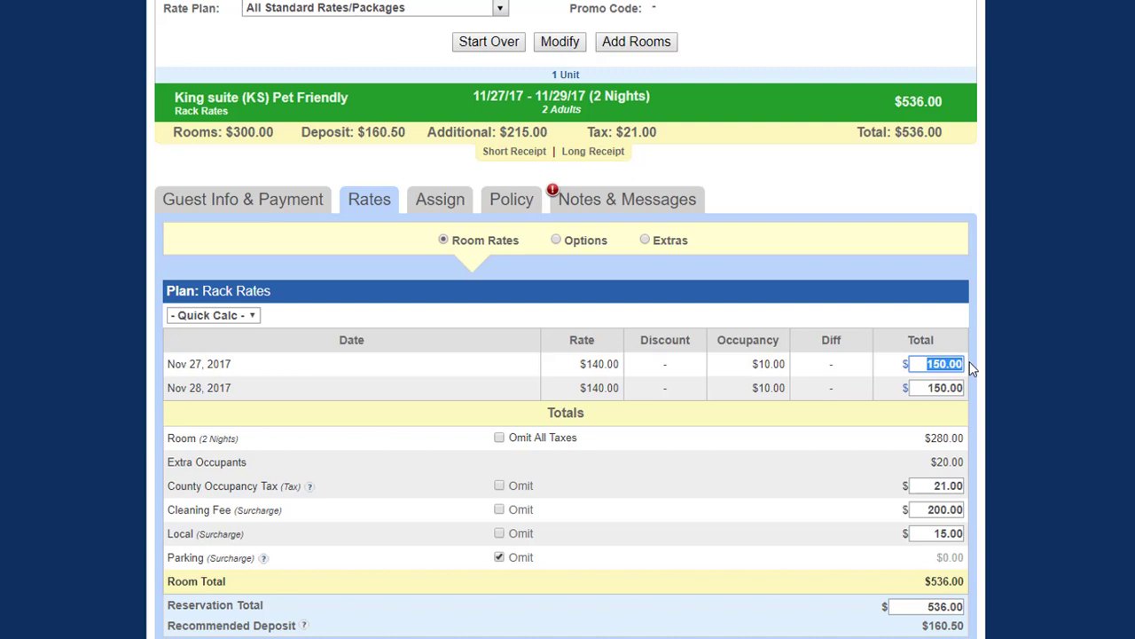
text(75.00)
click(903, 367)
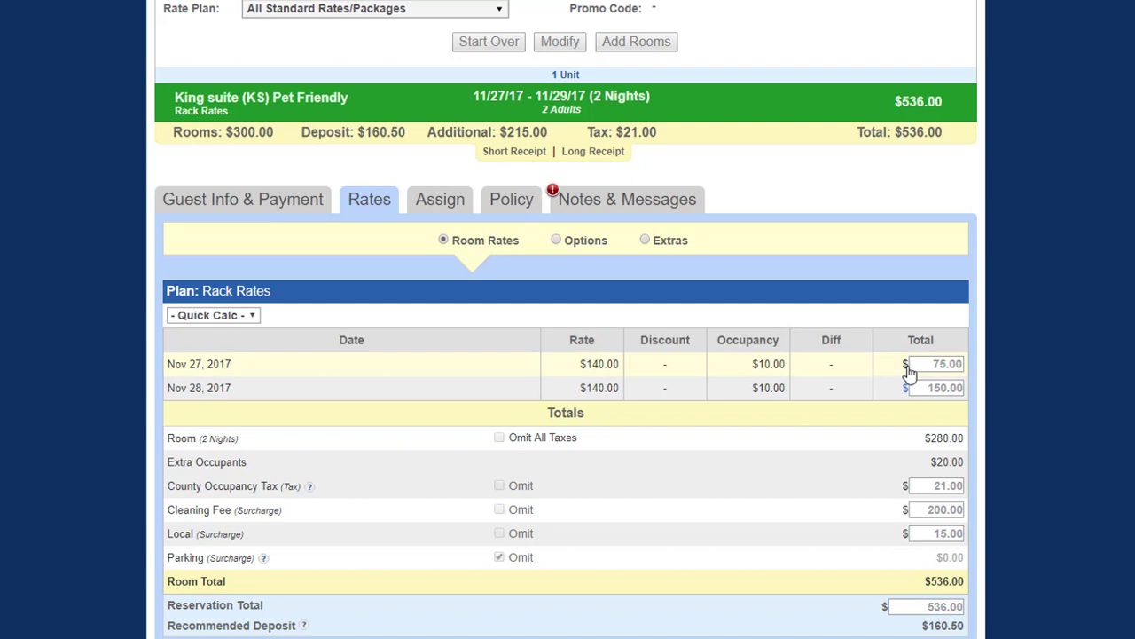
click(905, 364)
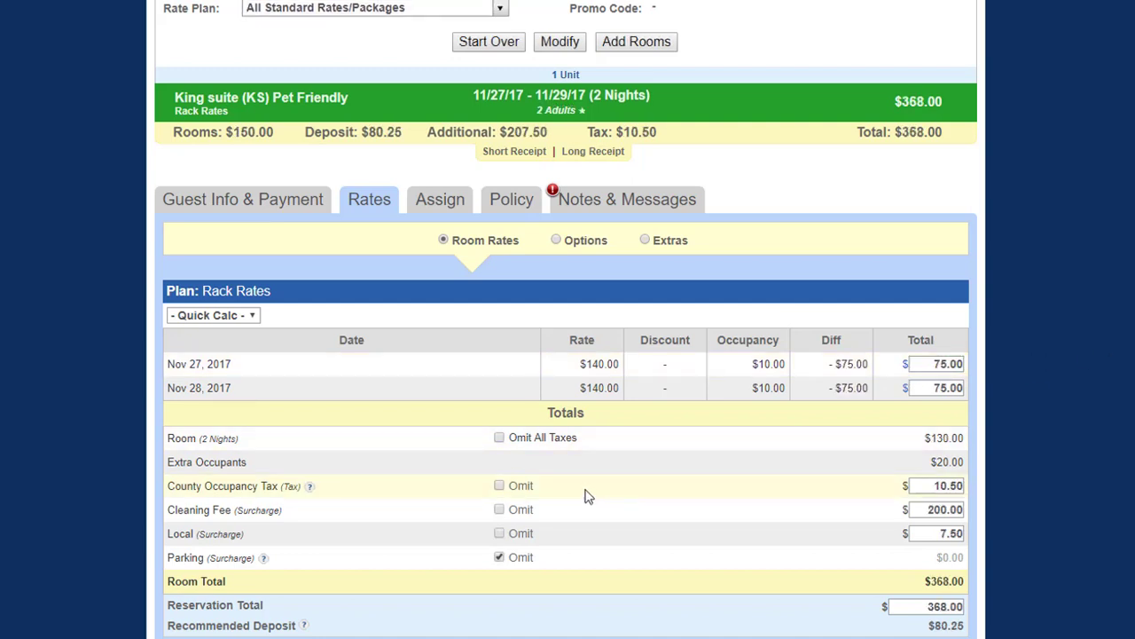
Step: Try omitting all taxes, check the Parking surcharge note, and restore the taxes and surcharges with Parking included
click(498, 439)
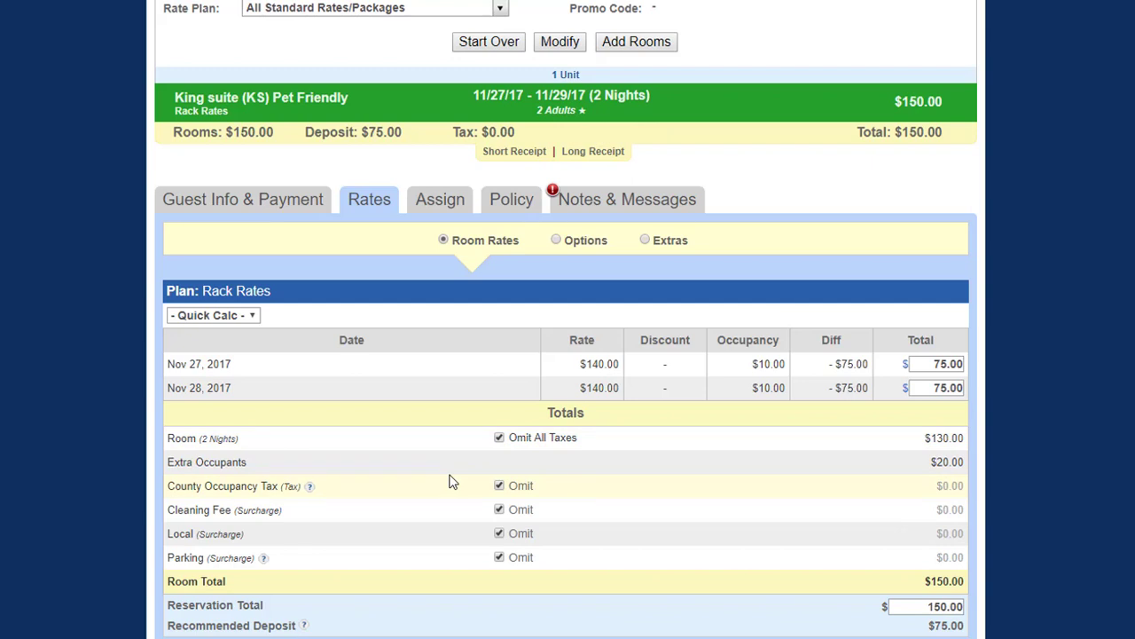
mouse_move(265, 561)
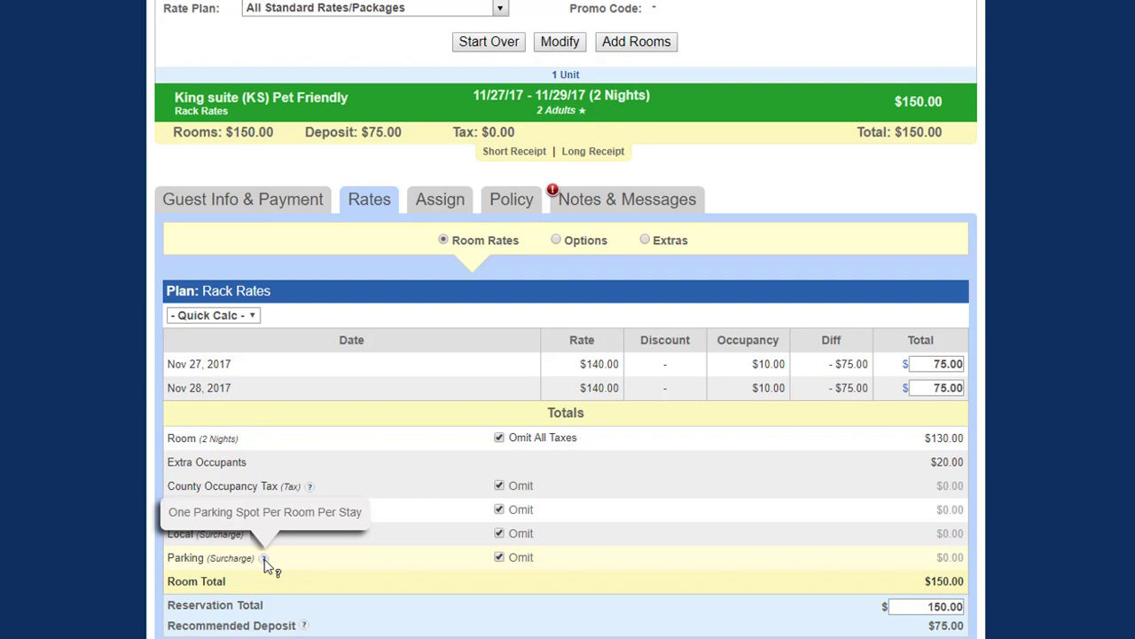
click(500, 558)
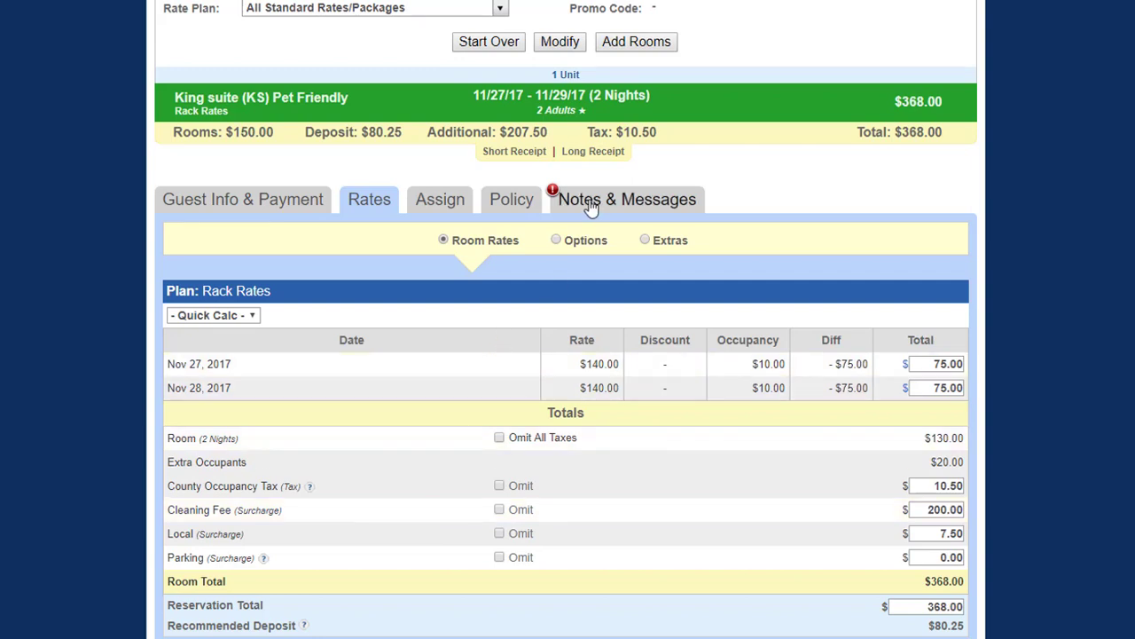
Step: View the pet fee options and add two Disney Princess Breakfast extras, checking the booking restriction on Riding lessons
click(557, 240)
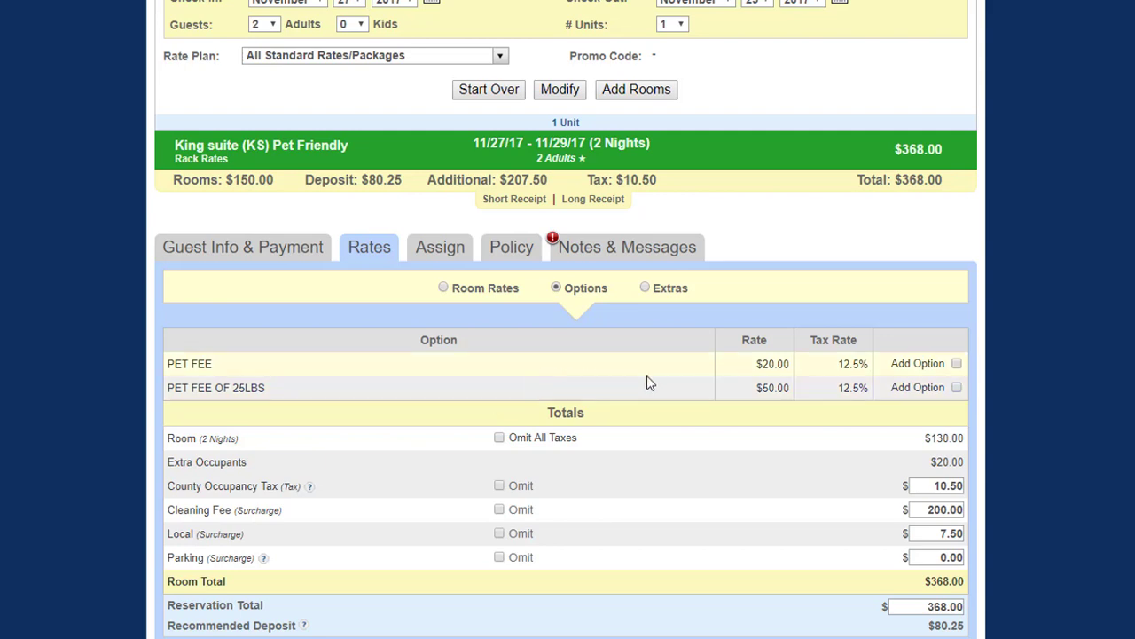
click(645, 288)
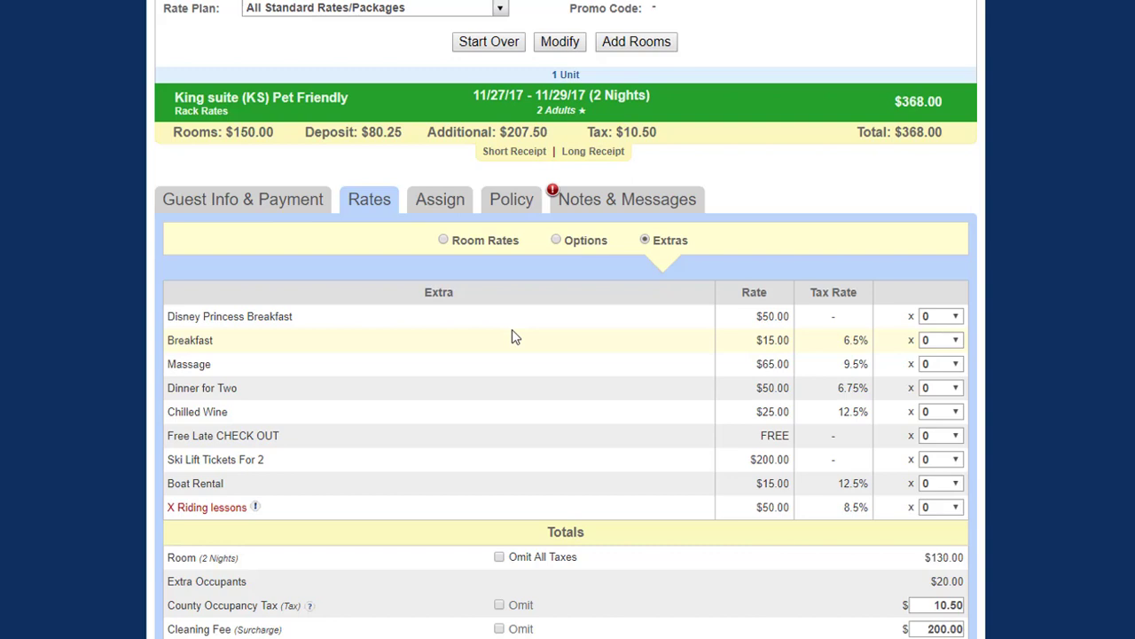
click(940, 315)
click(933, 362)
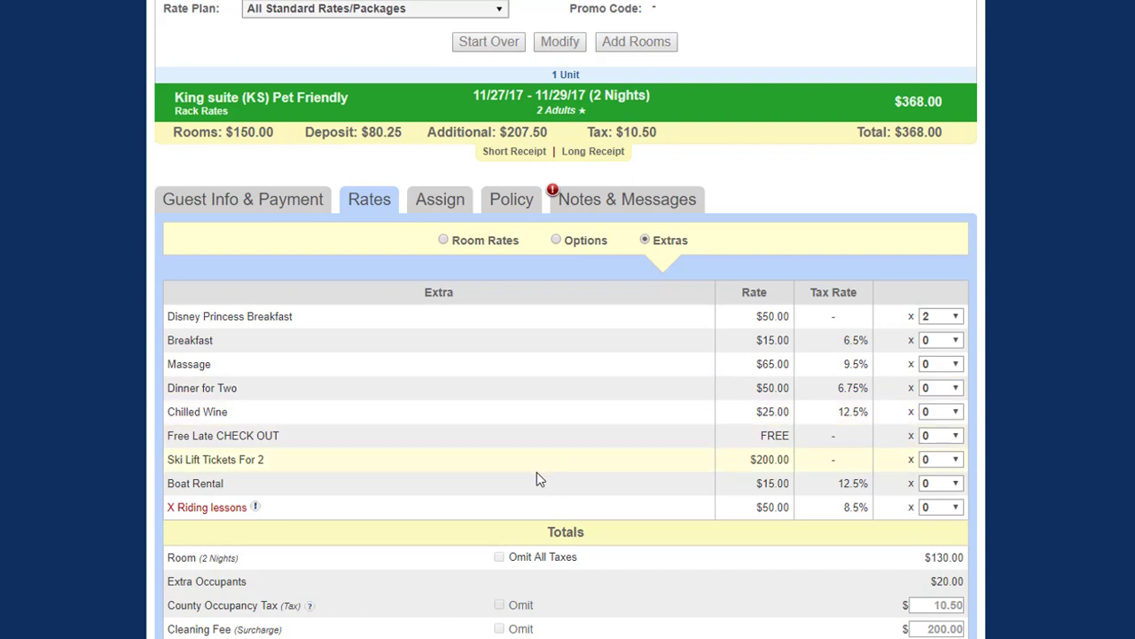
mouse_move(256, 509)
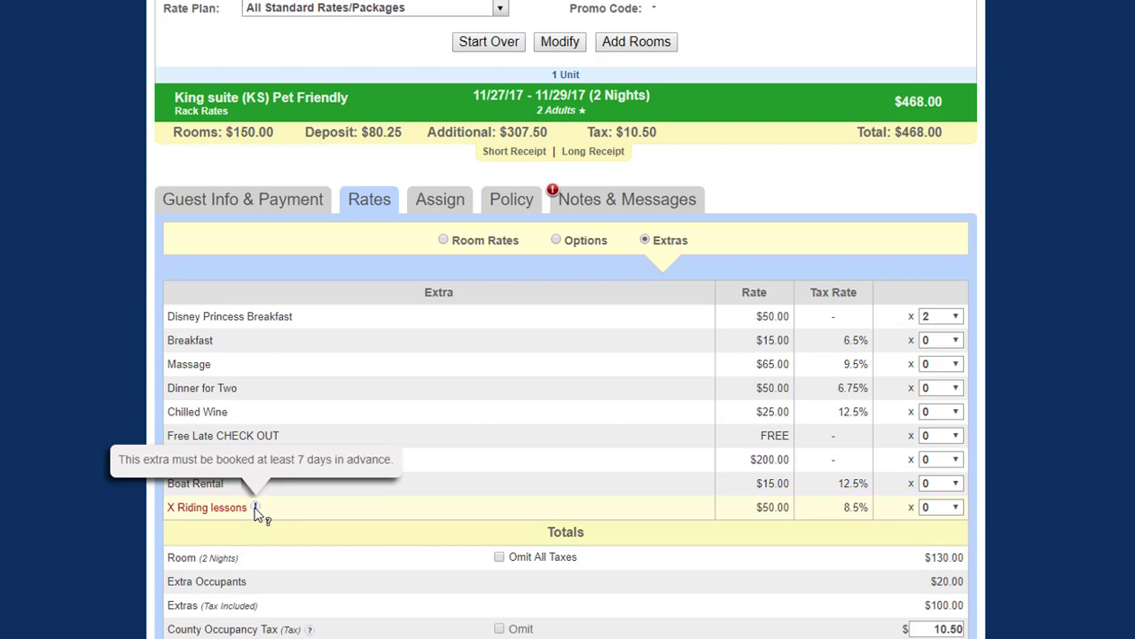
Step: Review the room assignment calendar and the hotel policies for the new booking
click(443, 202)
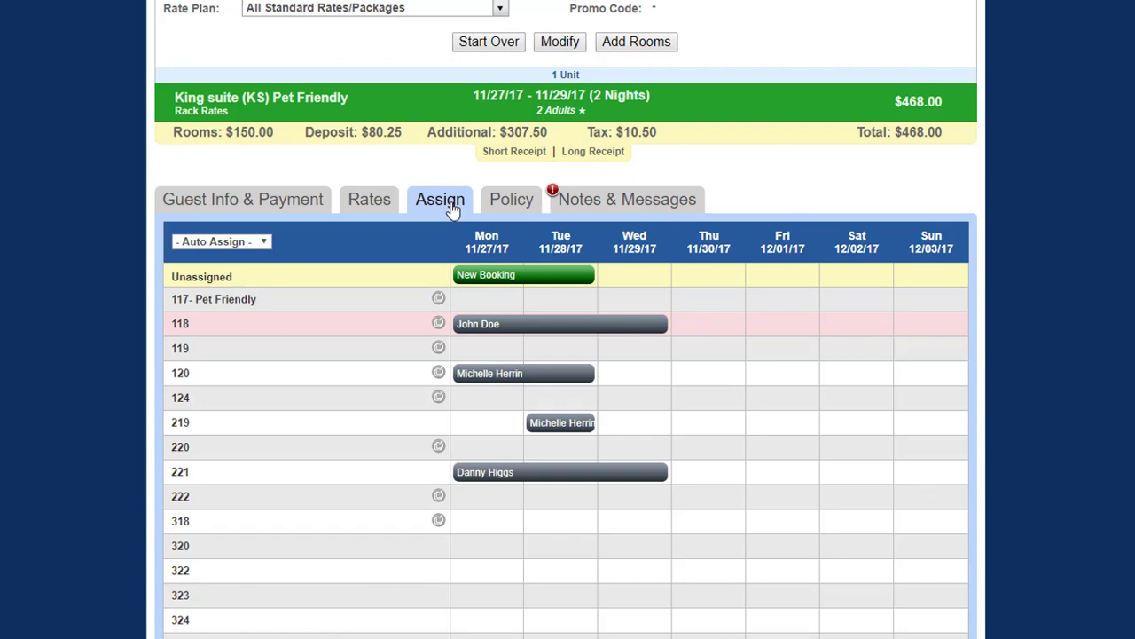
click(512, 199)
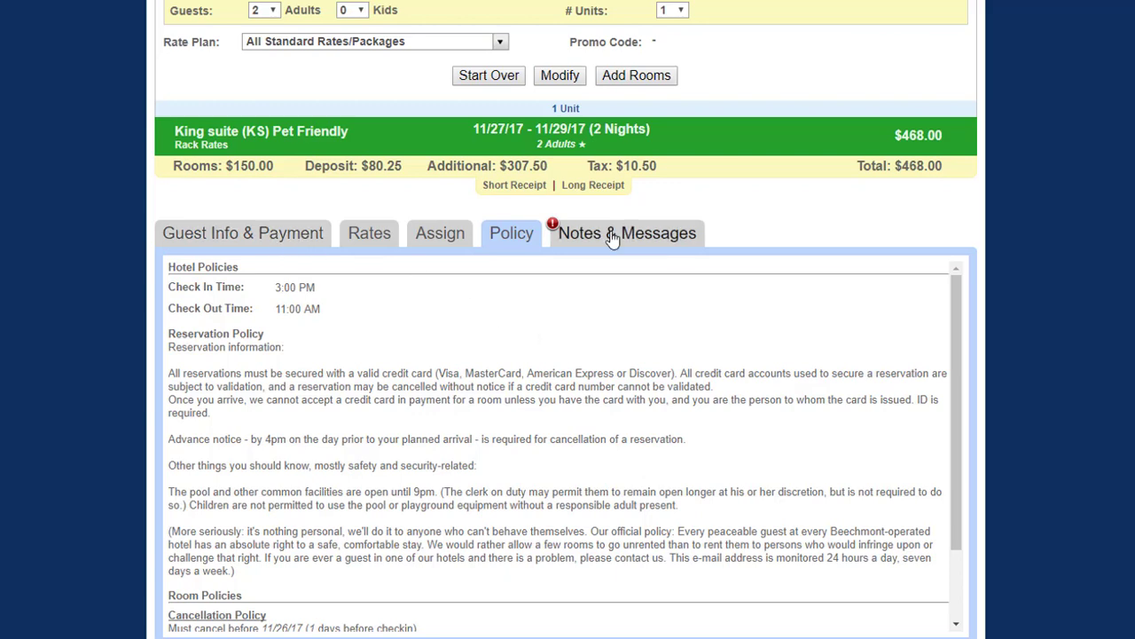
Step: Review the booking's notes and messages and look through the display options for public staff notes
click(577, 233)
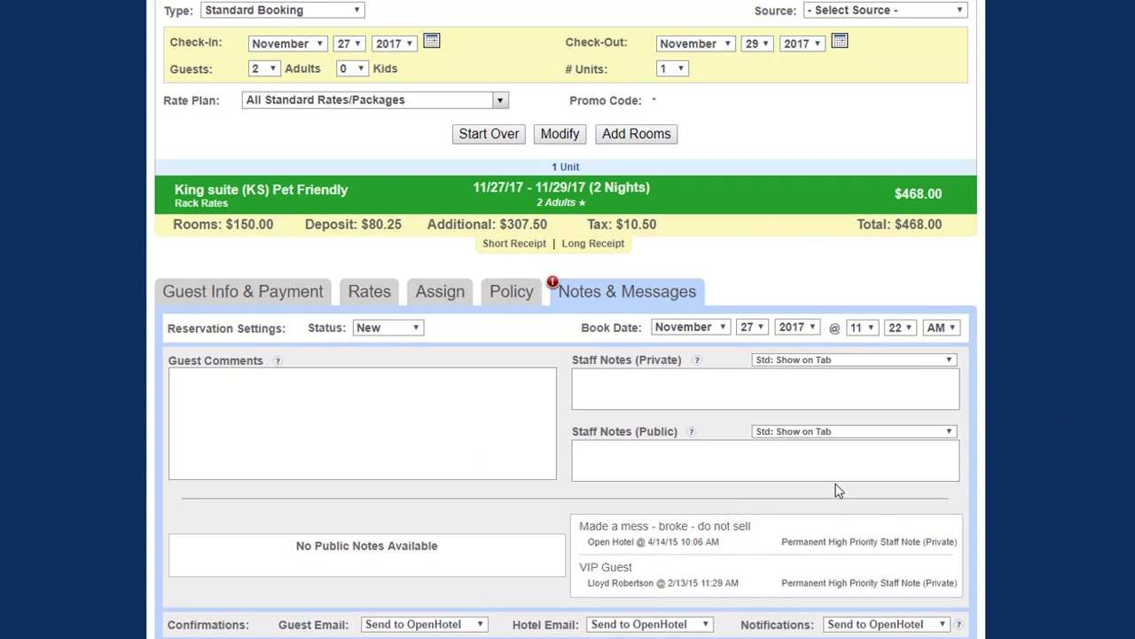
click(896, 432)
click(894, 431)
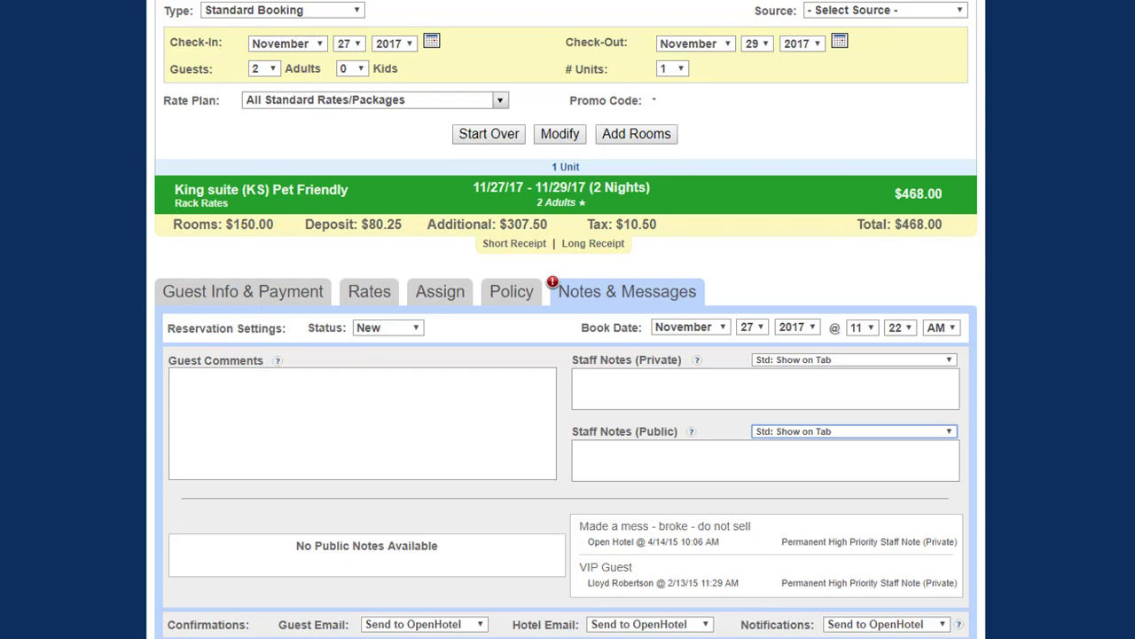
Step: Complete the booking and point out the reservation number in the reservation details
scroll(565, 574, down, 1)
click(565, 574)
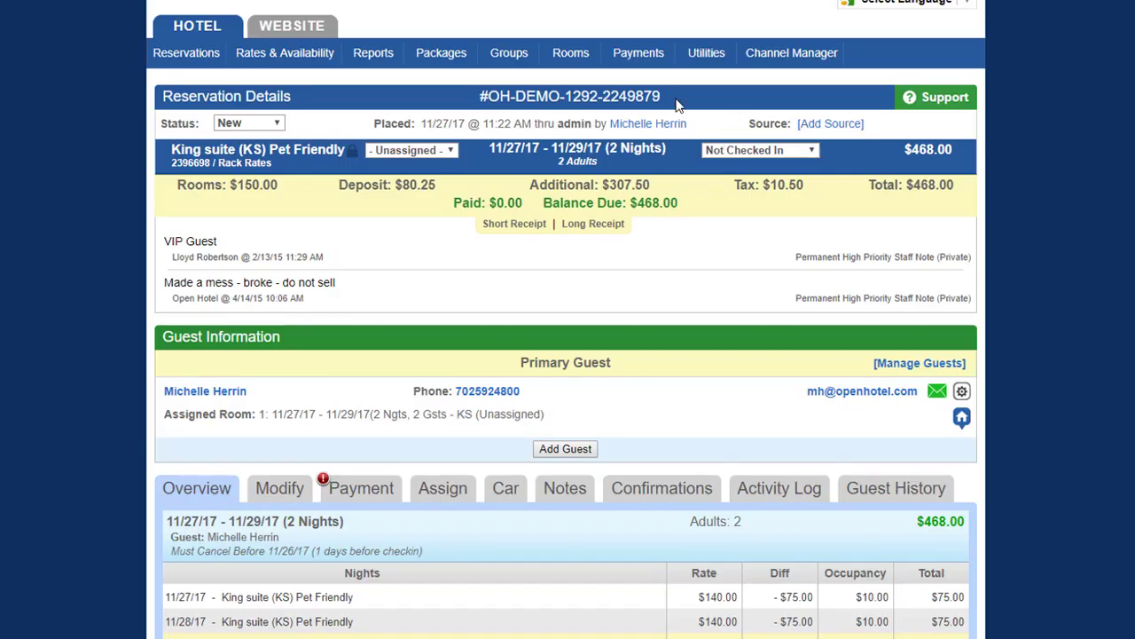
drag(679, 99, 560, 114)
click(1127, 306)
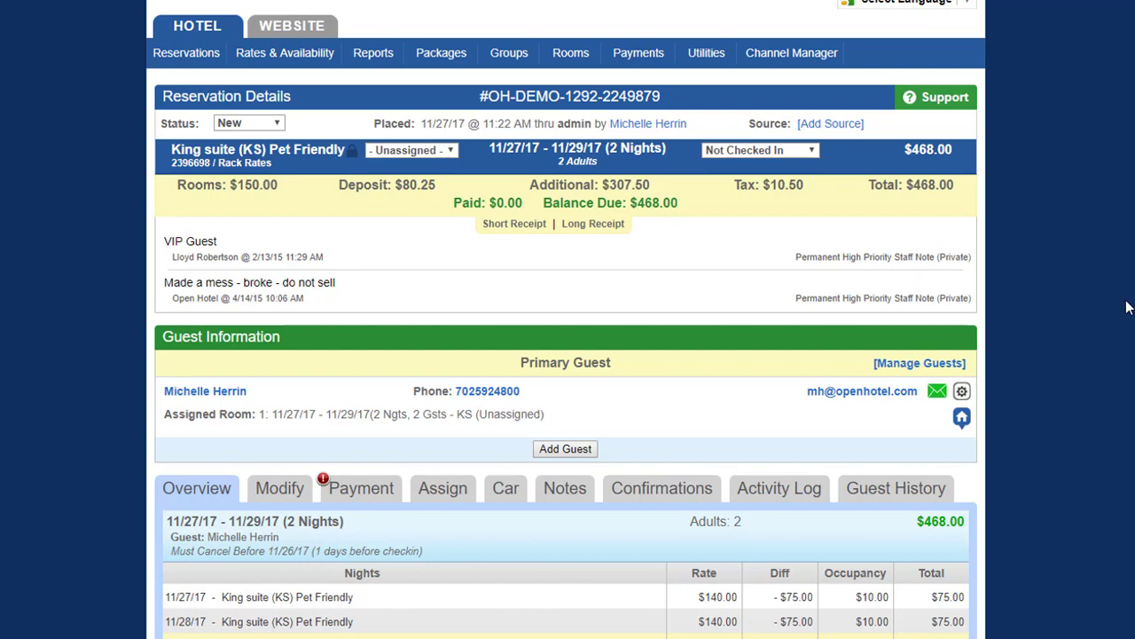
Step: Look through the check-in status choices and review the charges in the reservation overview
click(814, 153)
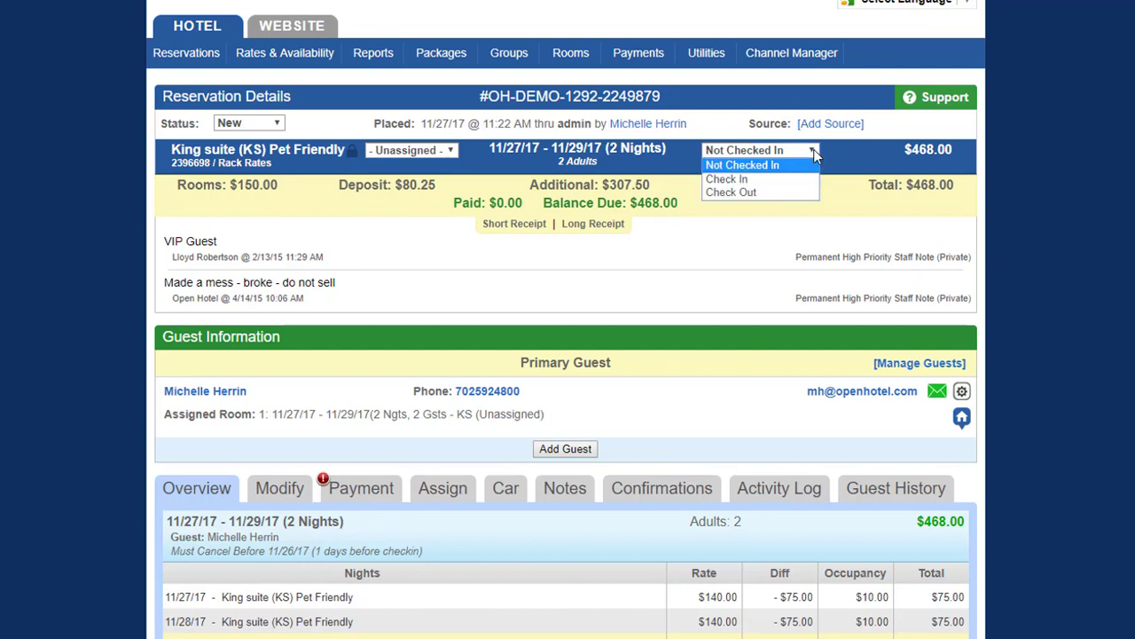
click(814, 152)
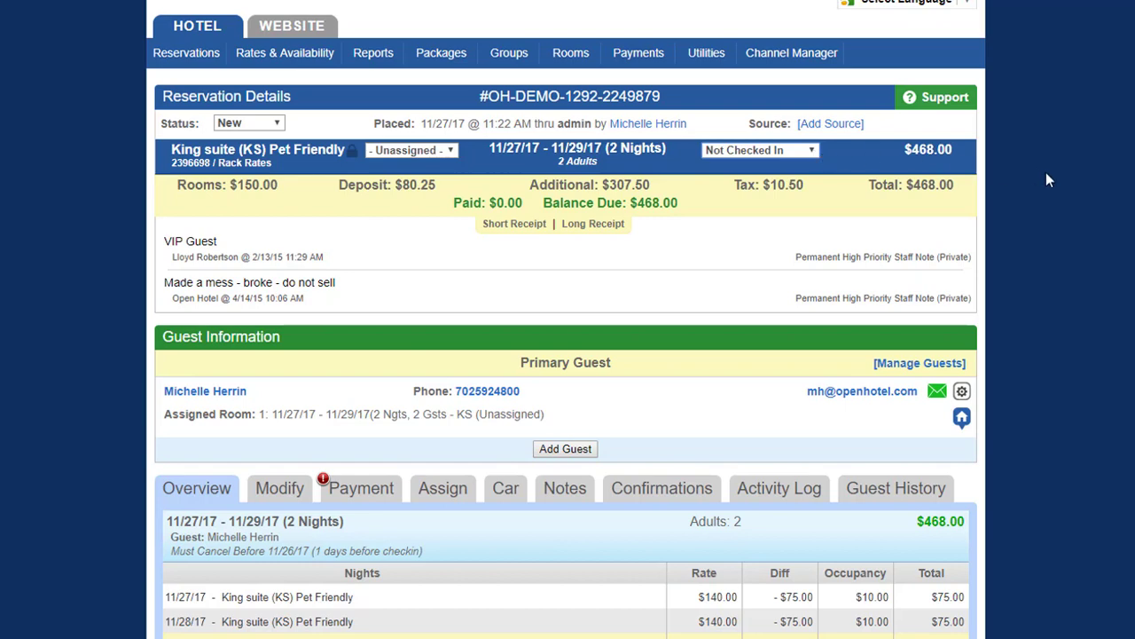
scroll(1123, 258, down, 5)
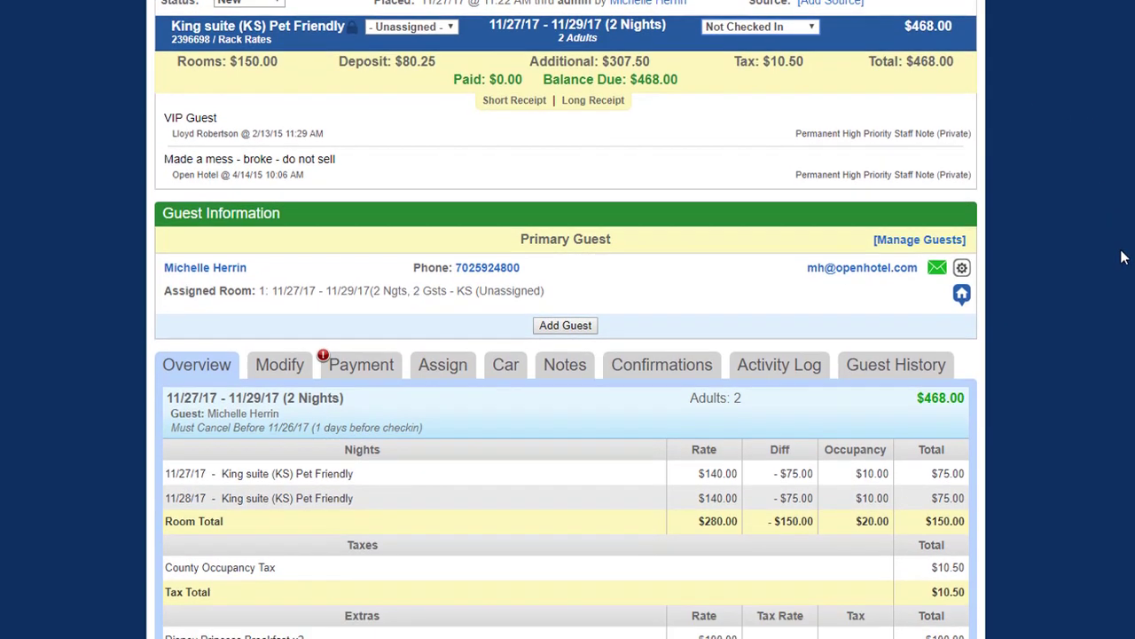
scroll(1122, 257, up, 3)
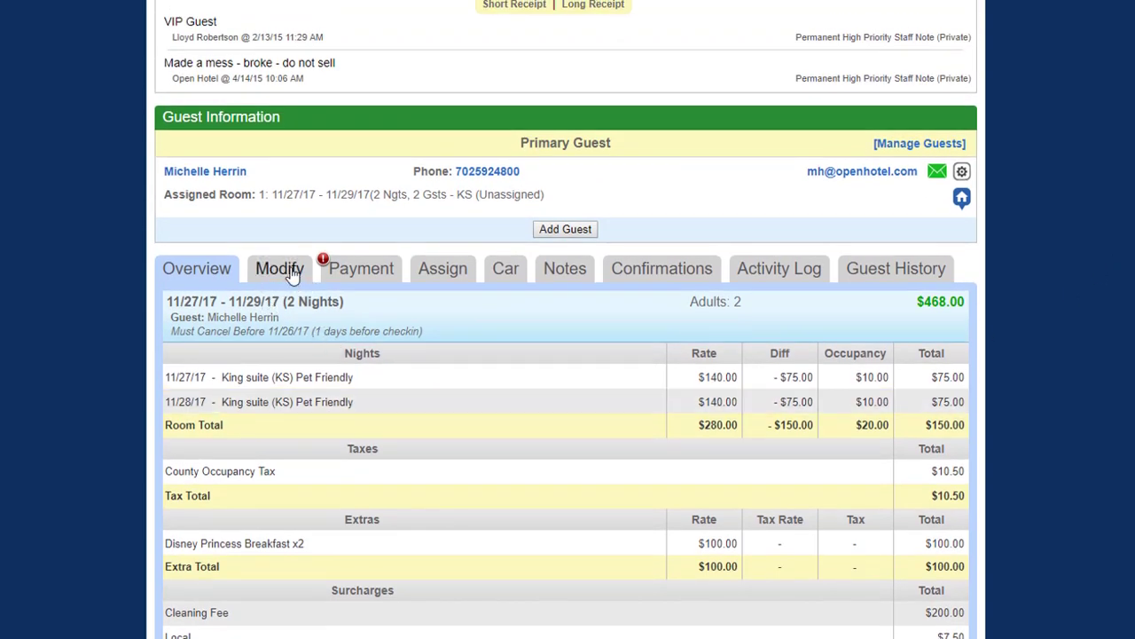
Step: Review the reservation's confirmation and cancellation email options and its activity log
mouse_move(327, 265)
click(644, 277)
scroll(643, 277, down, 3)
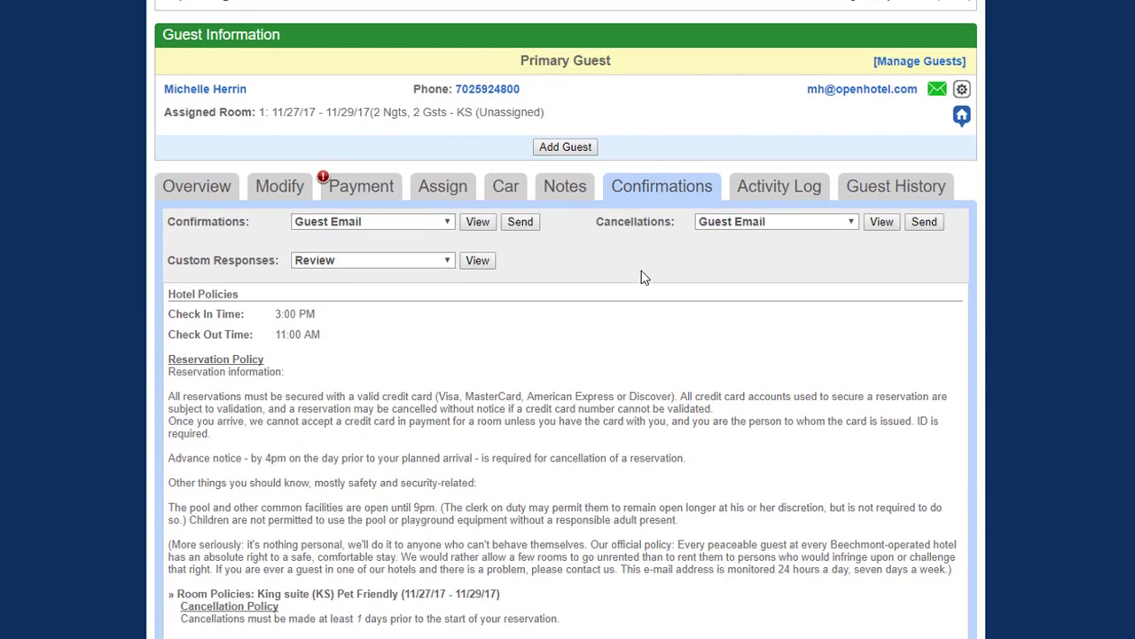
scroll(644, 277, up, 3)
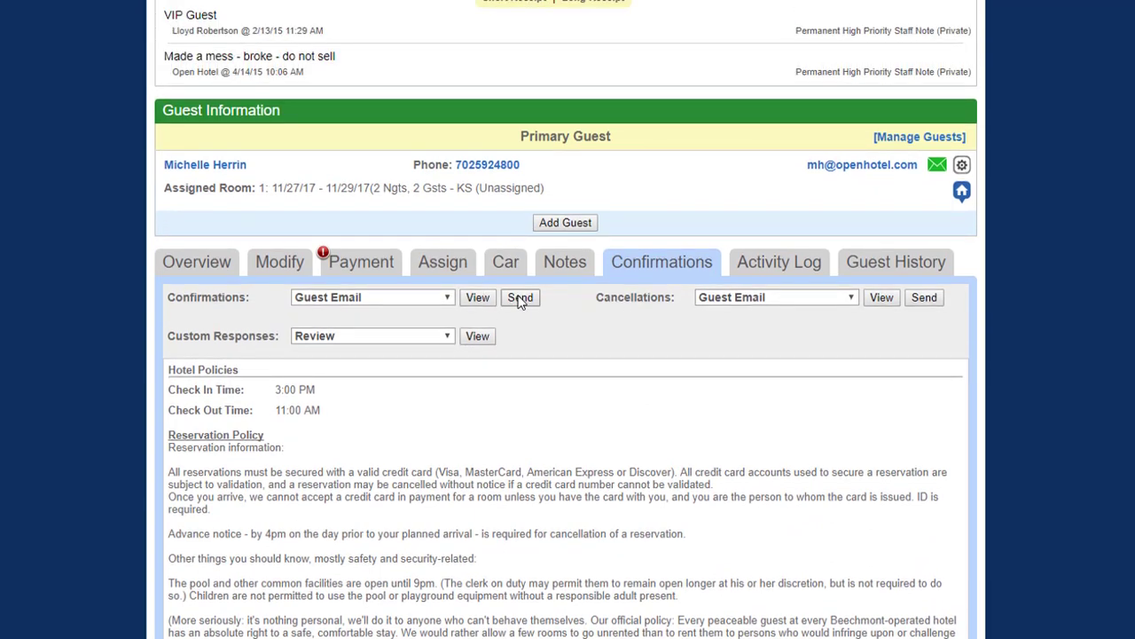
click(779, 261)
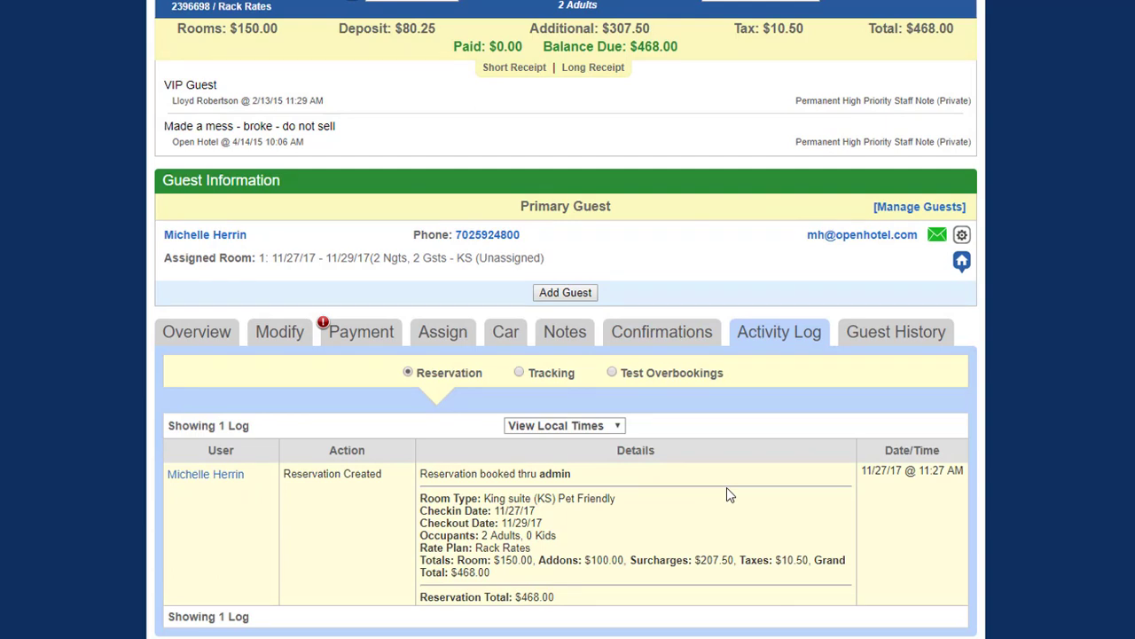
Step: Review the guest's past reservations in the guest history
click(905, 333)
scroll(677, 400, down, 3)
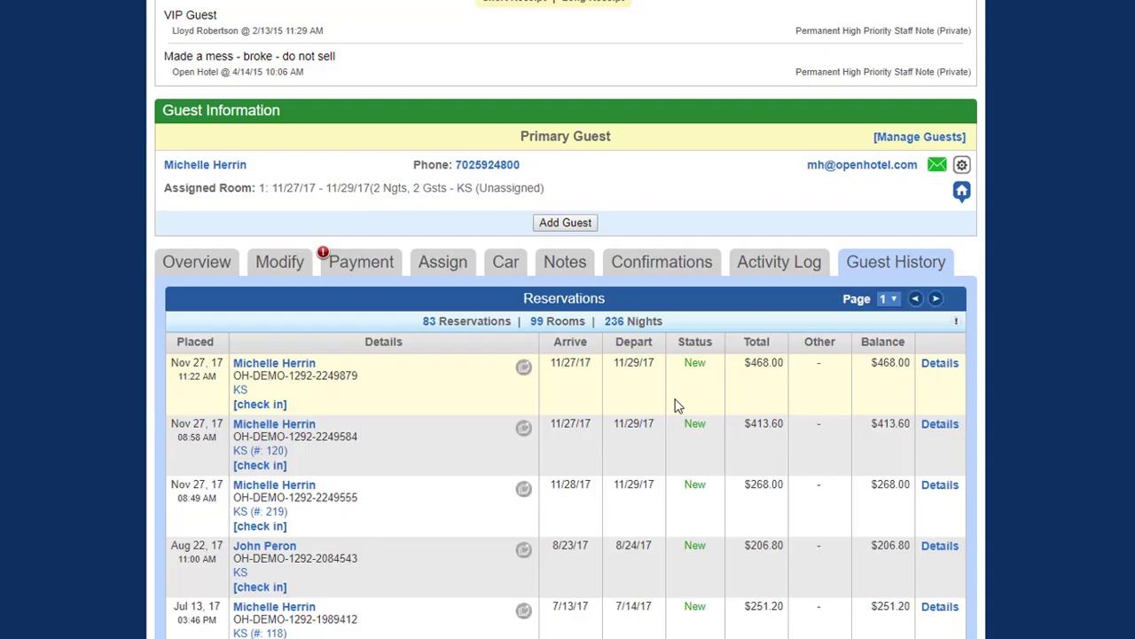
scroll(675, 403, up, 1)
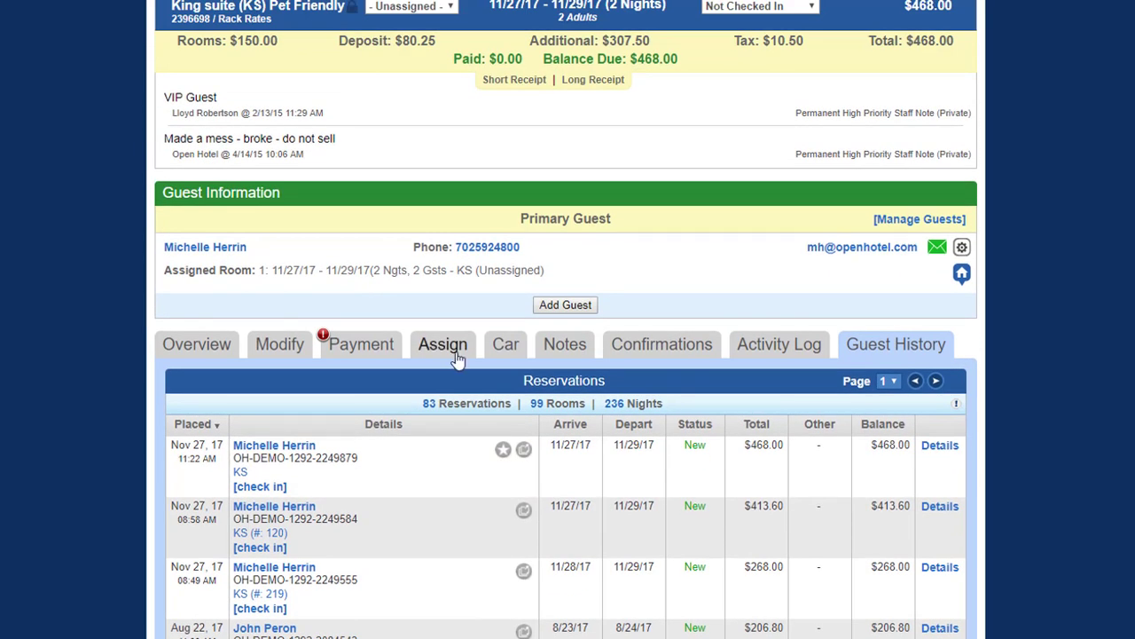
scroll(456, 355, up, 2)
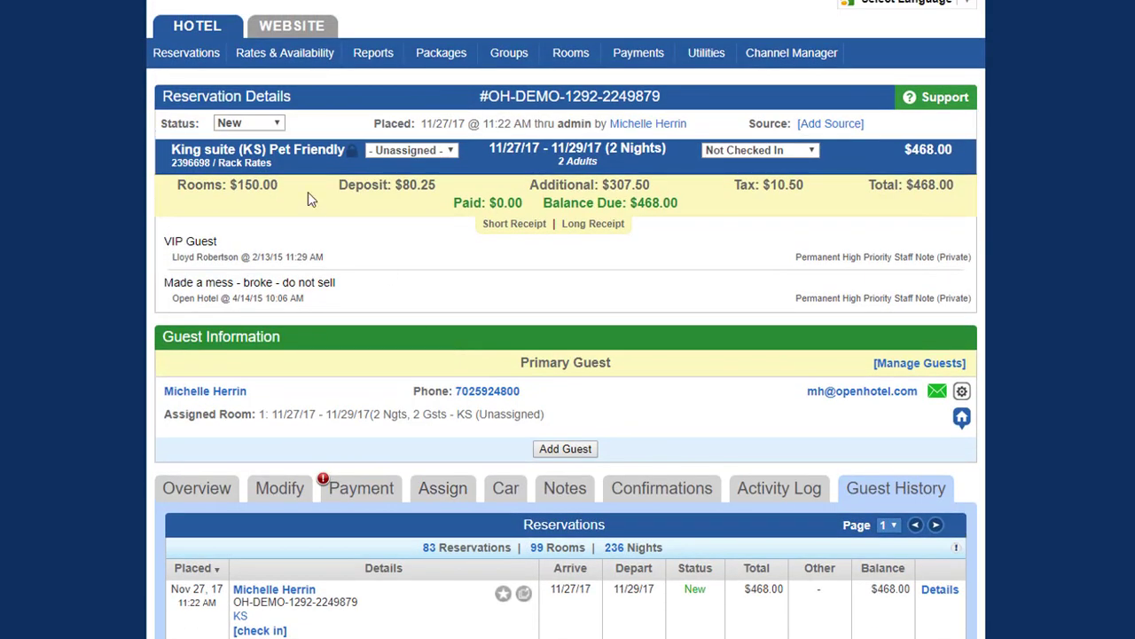
Step: Expand the unassigned King suite (KS) Pet Friendly bookings in the dashboard's weekly room assignment calendar and look over the room rows
click(189, 31)
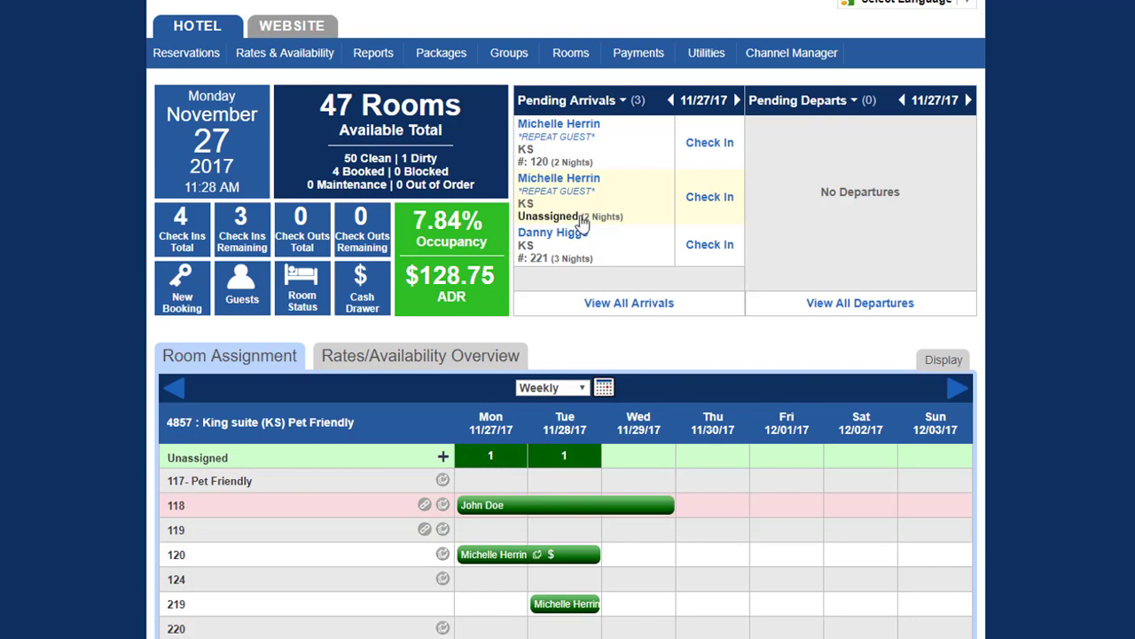
click(443, 458)
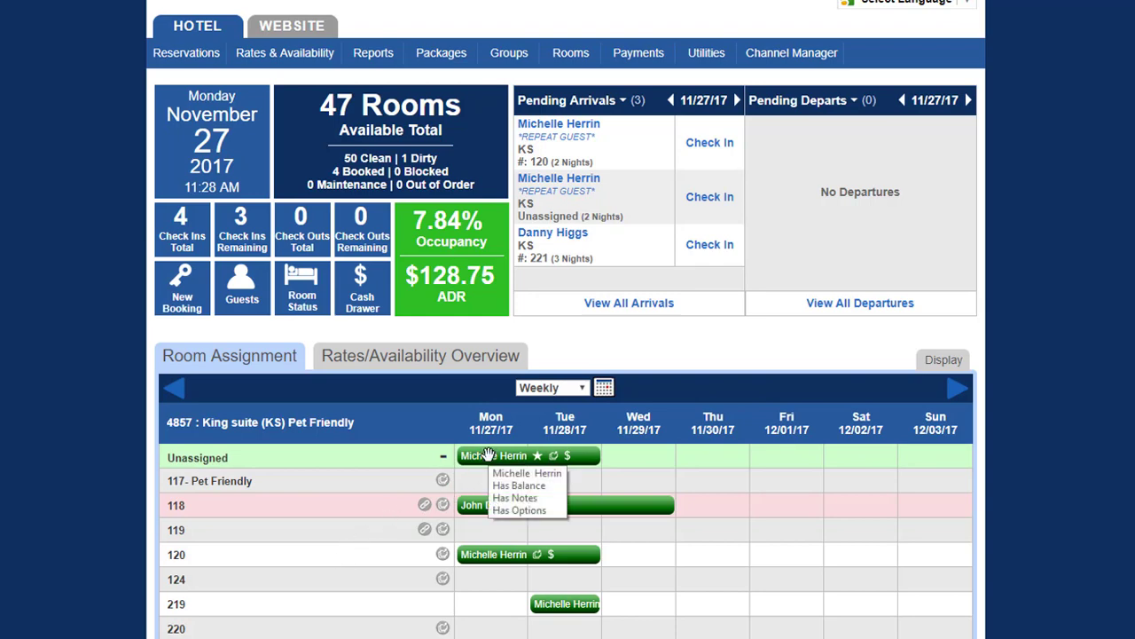
scroll(486, 486, down, 3)
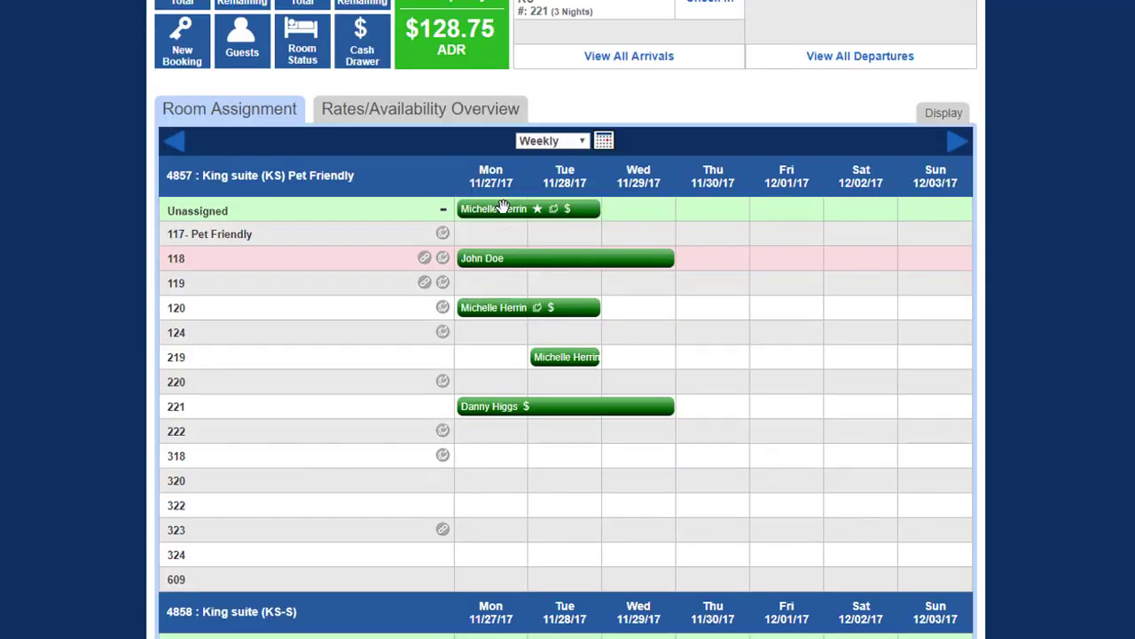
mouse_move(502, 212)
drag(502, 213, 612, 225)
scroll(1089, 459, down, 1)
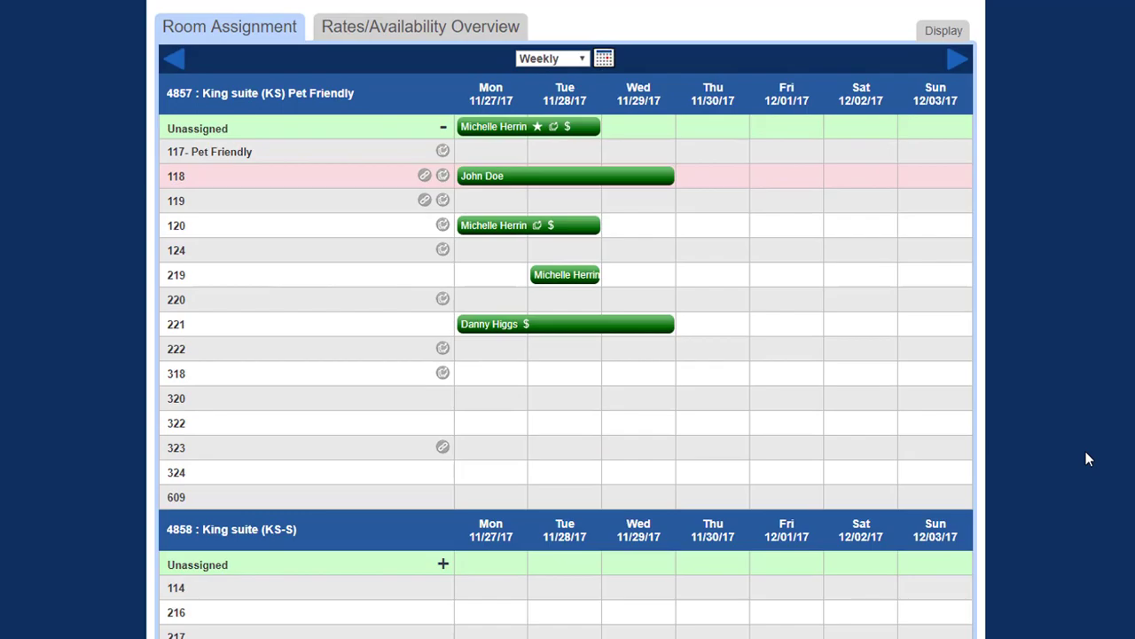
scroll(1090, 459, up, 4)
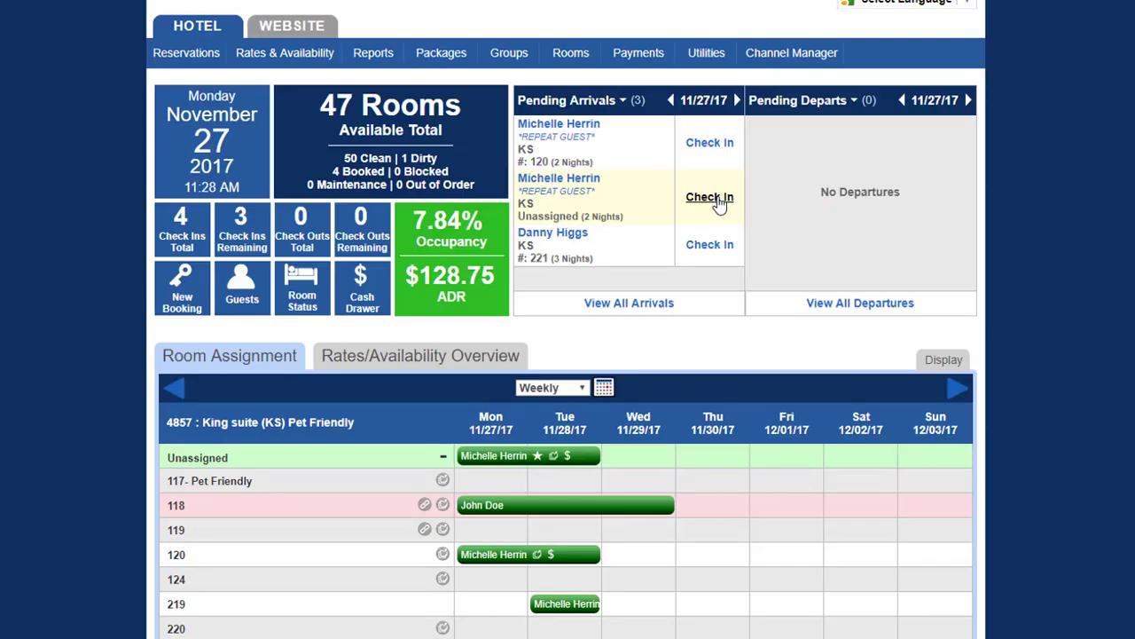
Step: Check in the unassigned King suite arrival from the pending arrivals, choosing room 318 and locking the room assignment
click(718, 202)
click(451, 153)
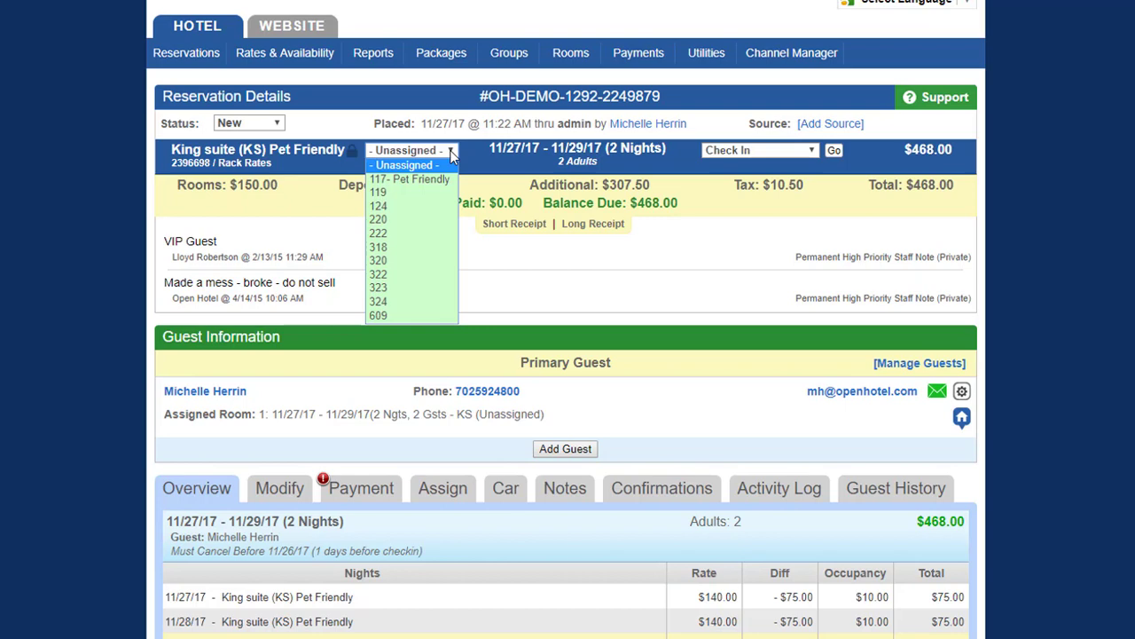
click(440, 248)
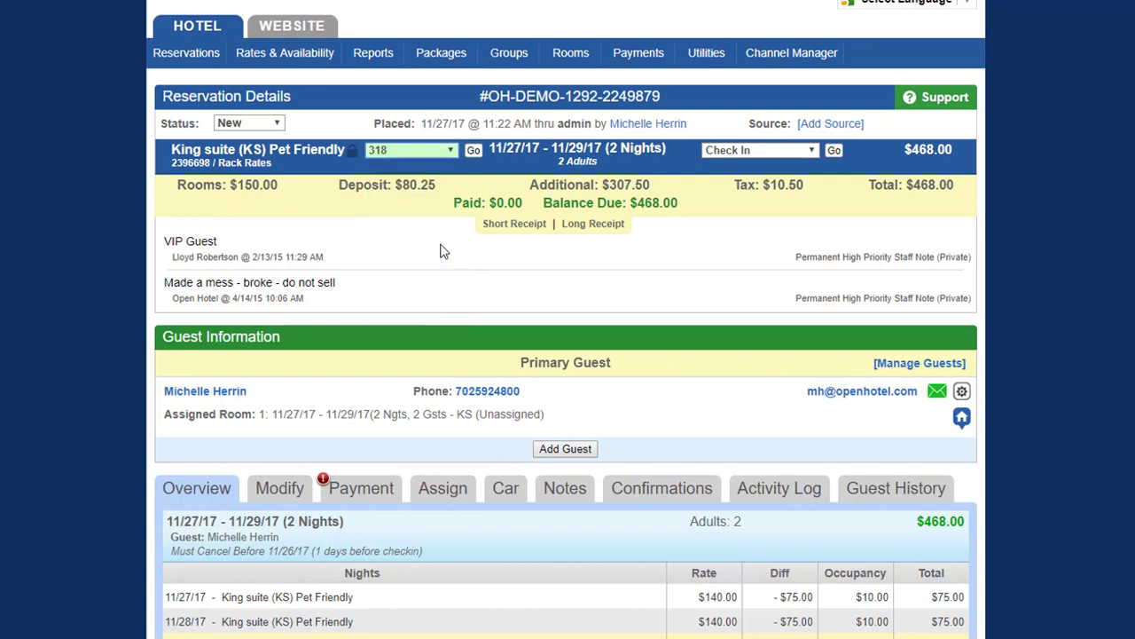
click(353, 156)
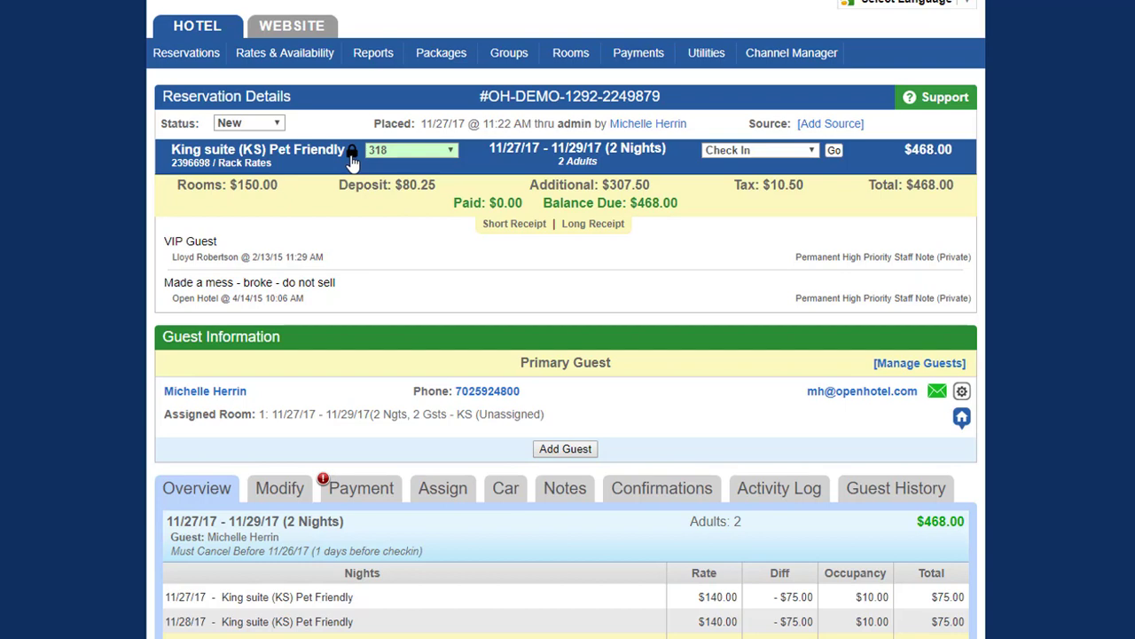
click(835, 150)
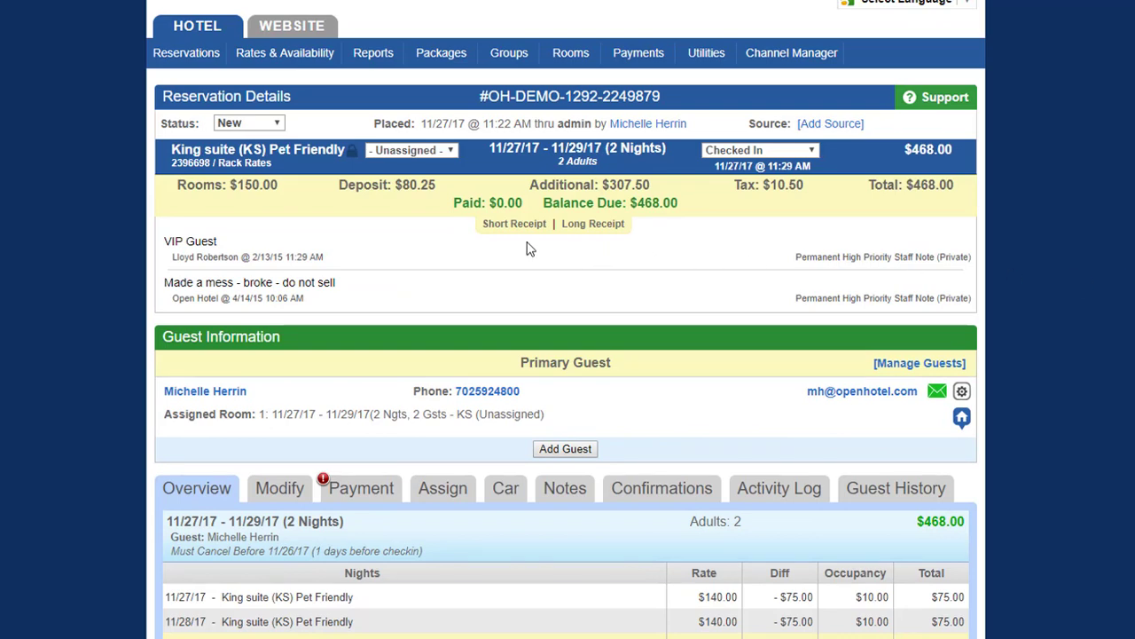
Step: Open the reservation's long receipt and hide its details
click(593, 228)
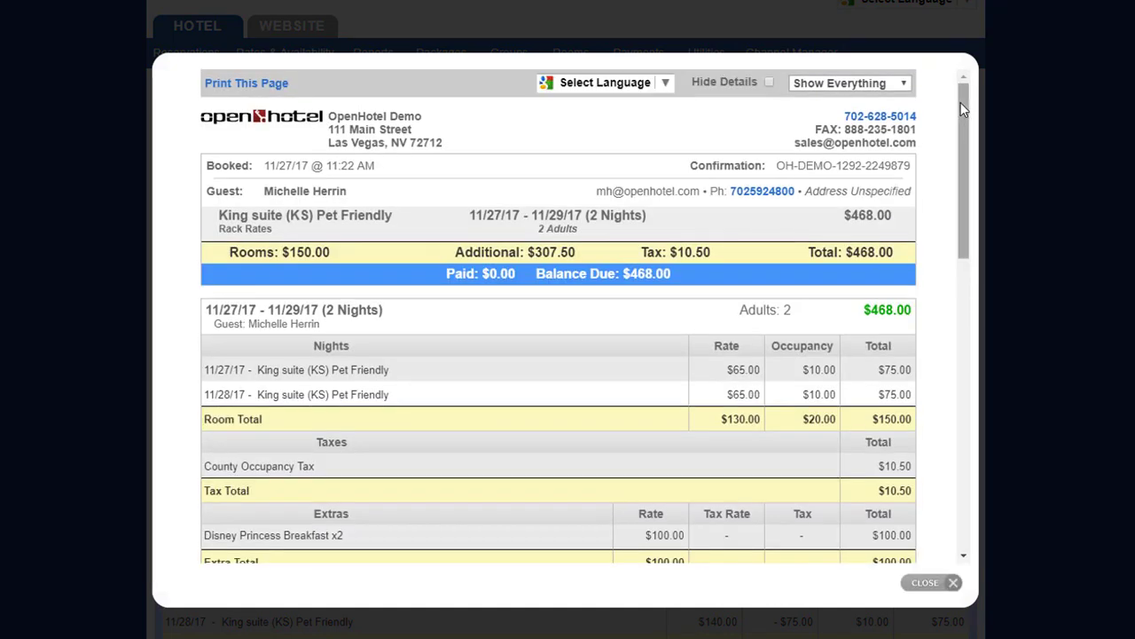
click(665, 85)
click(665, 85)
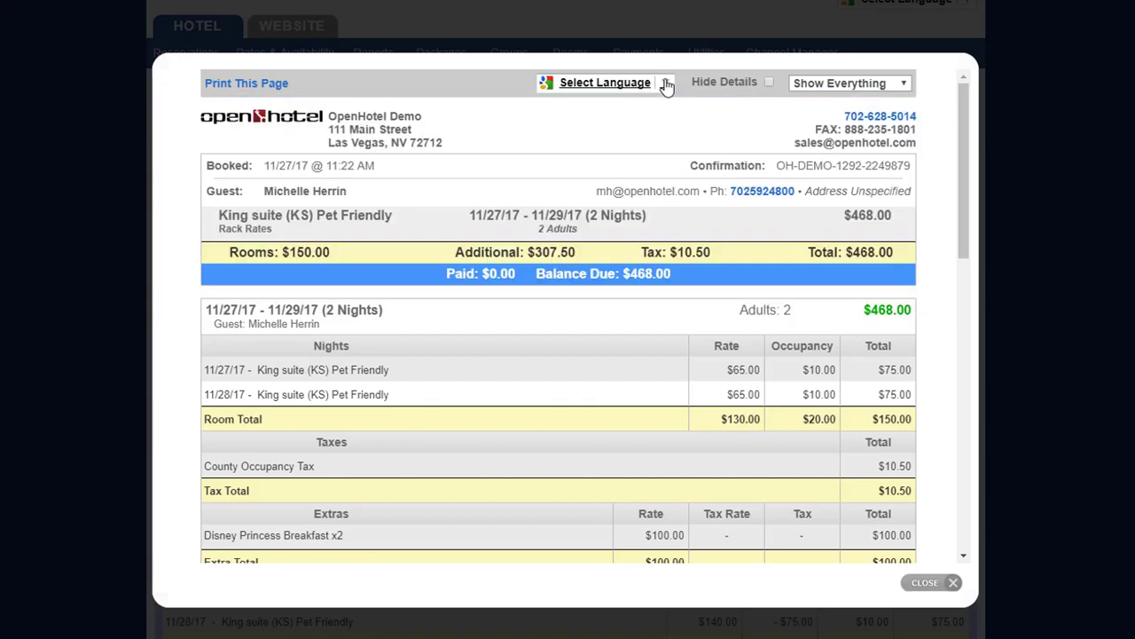
click(665, 84)
click(770, 82)
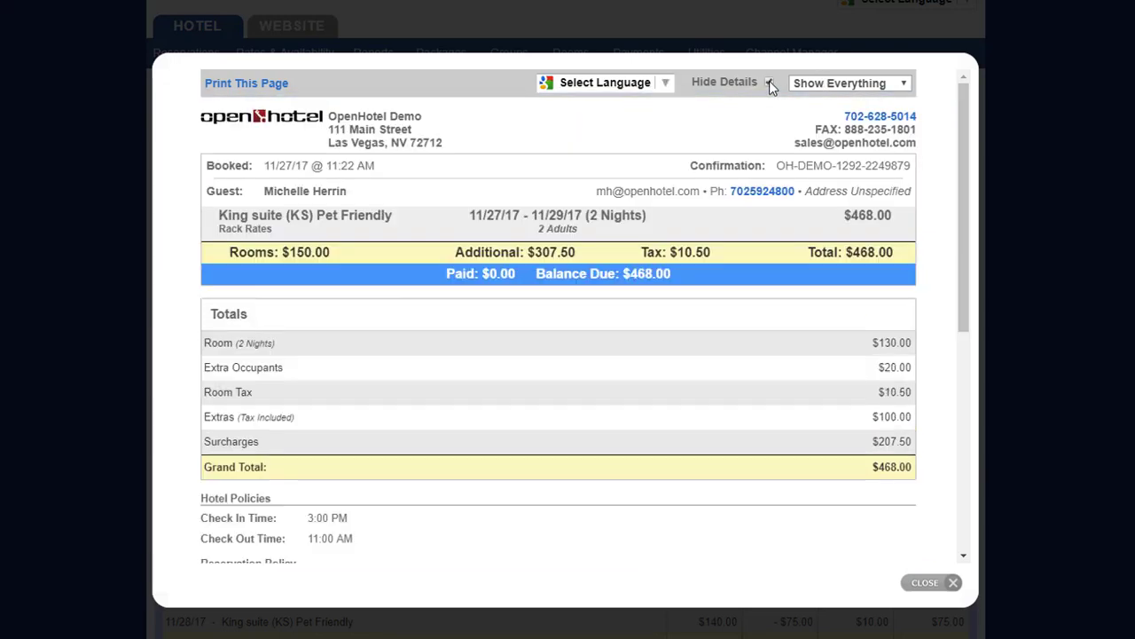
Step: Preview the receipt with Hide All Totals and settle on Hide Room Totals
click(847, 83)
click(856, 131)
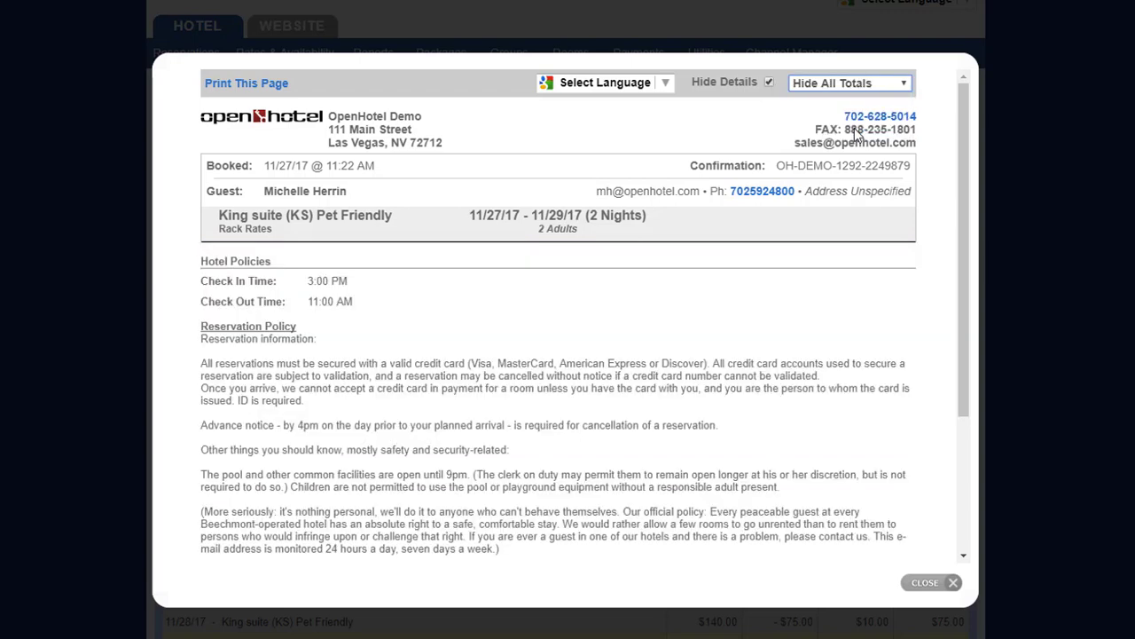
click(861, 84)
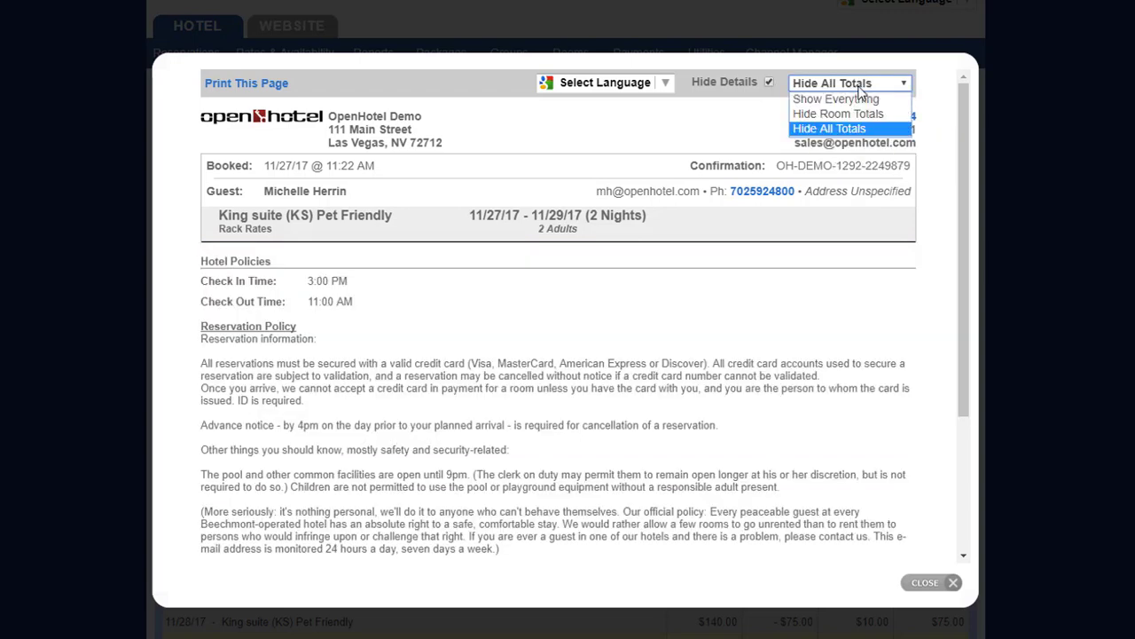
click(865, 116)
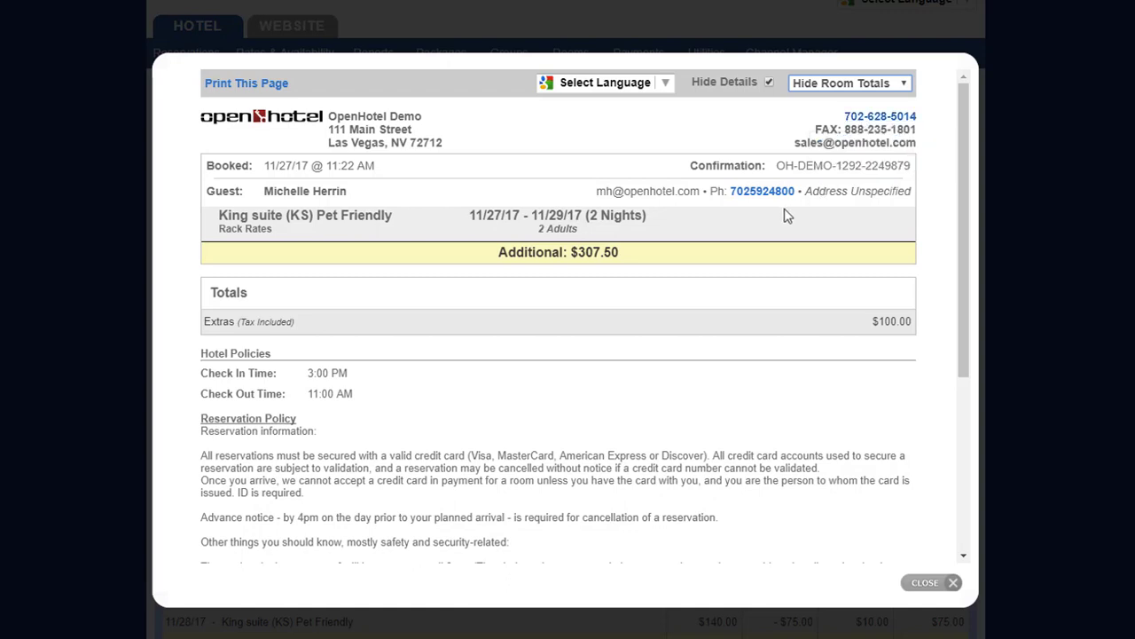
Step: Translate the receipt into Danish and read through its hotel policies
click(667, 85)
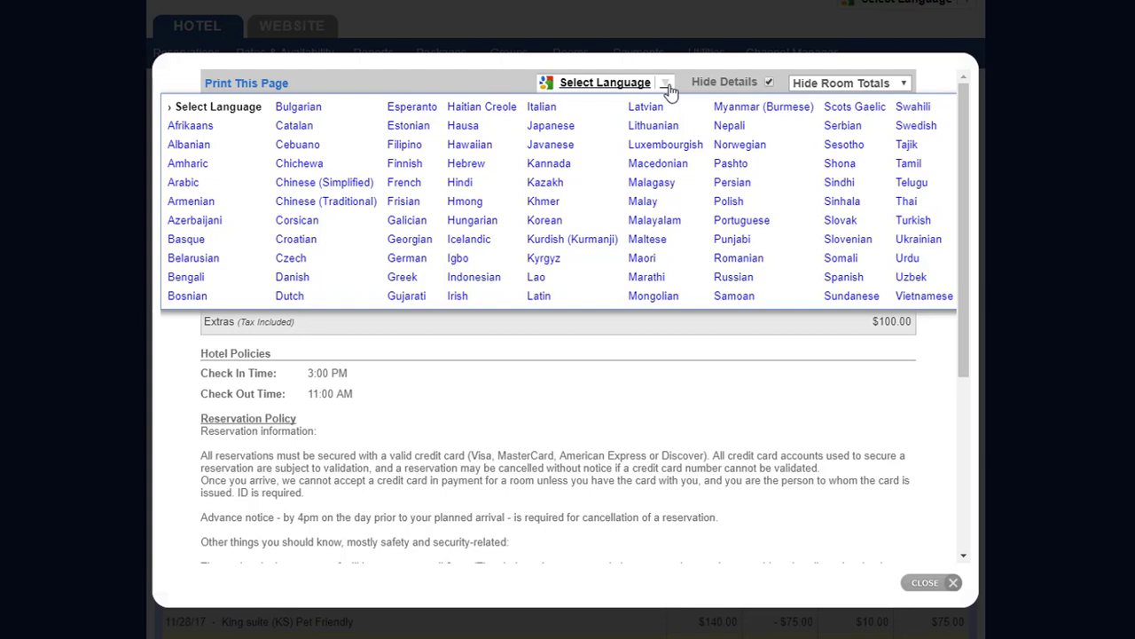
click(332, 278)
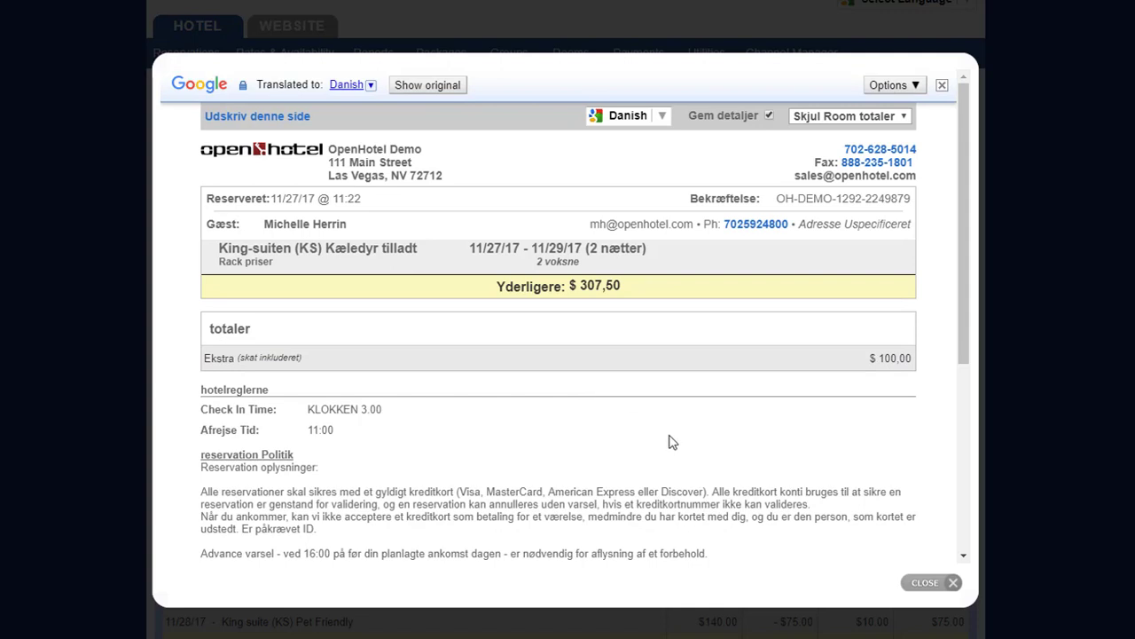
scroll(672, 442, down, 5)
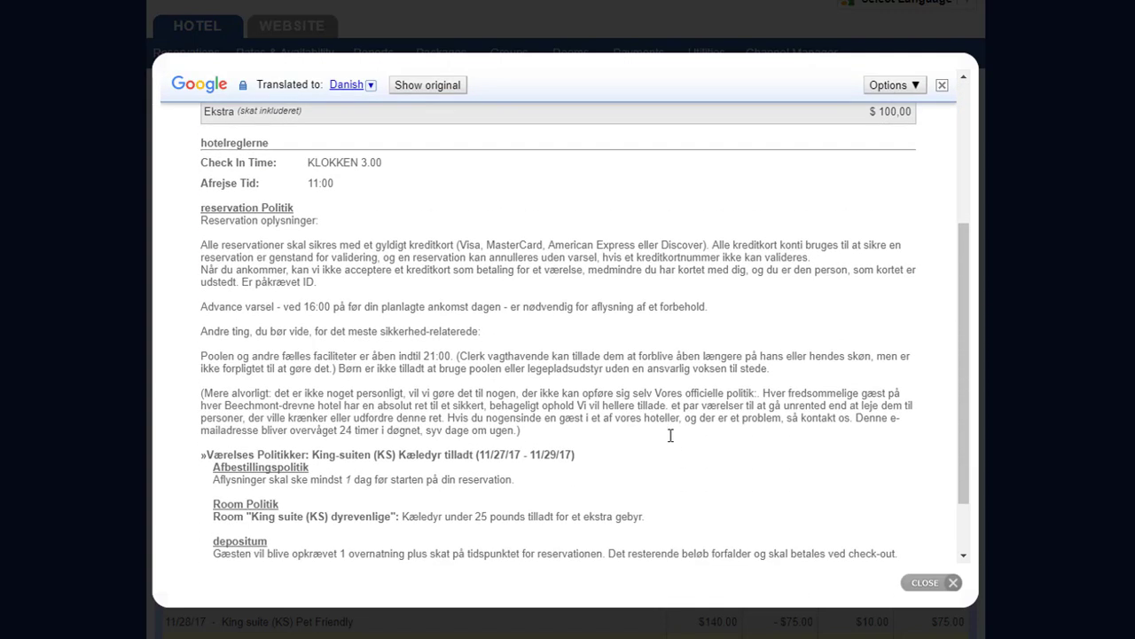
scroll(672, 442, down, 3)
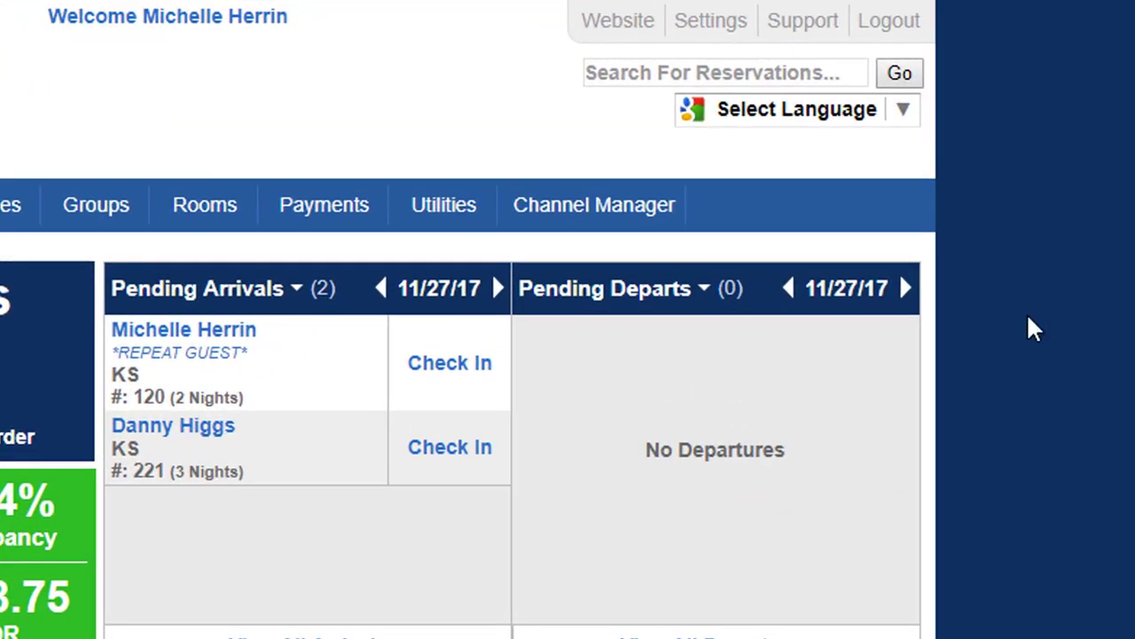
Step: Open the Front Desk department's details and review its permissions and users
mouse_move(467, 222)
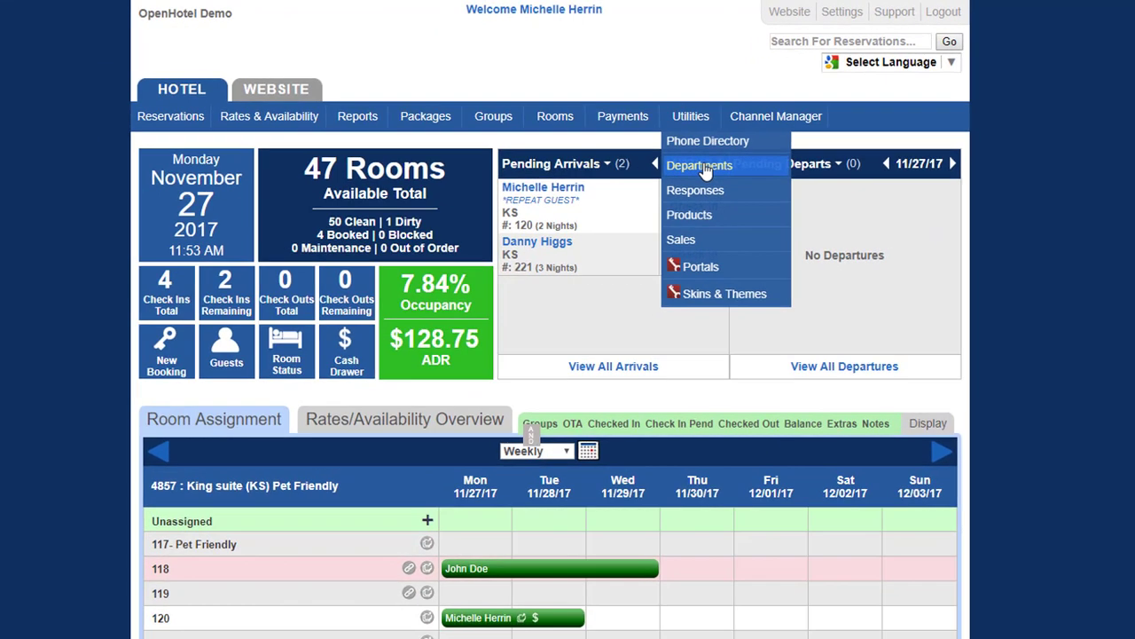
click(703, 166)
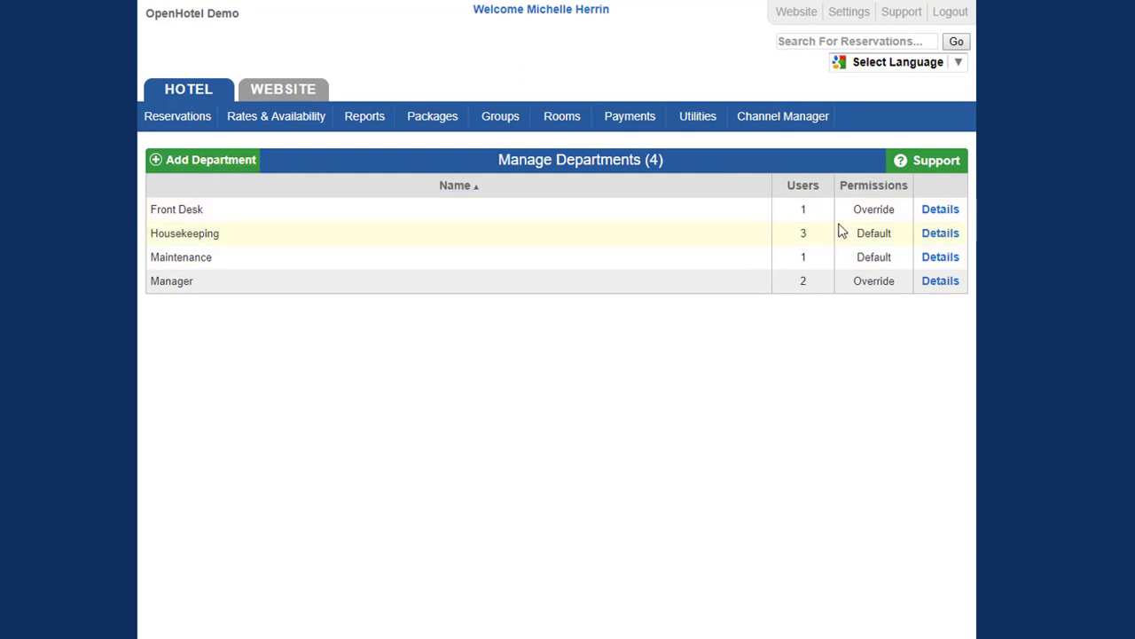
click(939, 210)
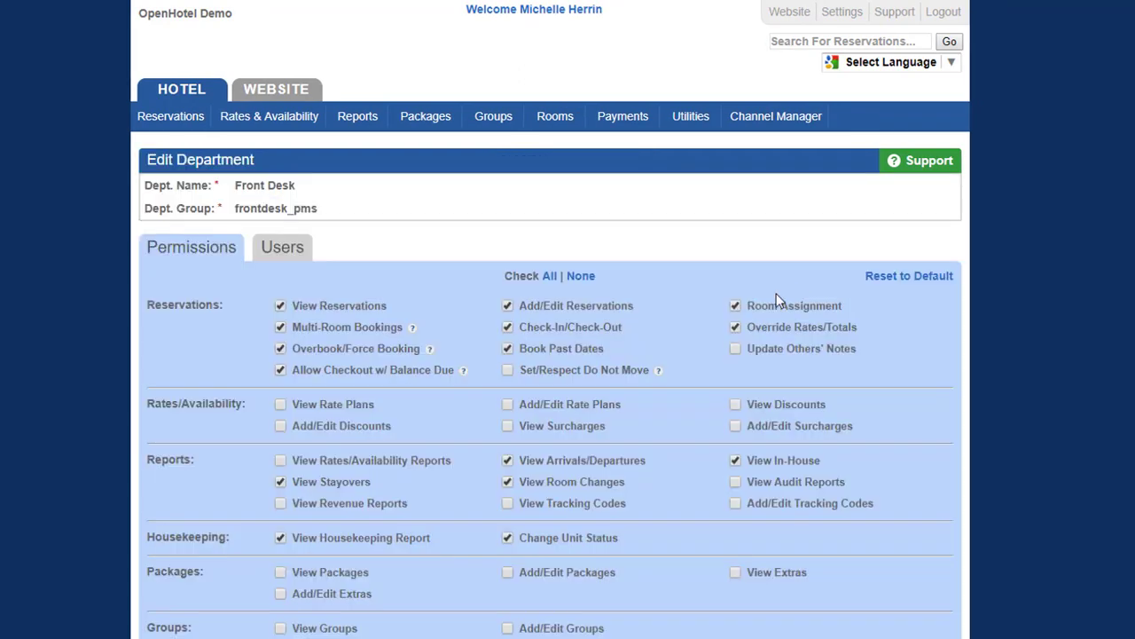
scroll(667, 317, down, 2)
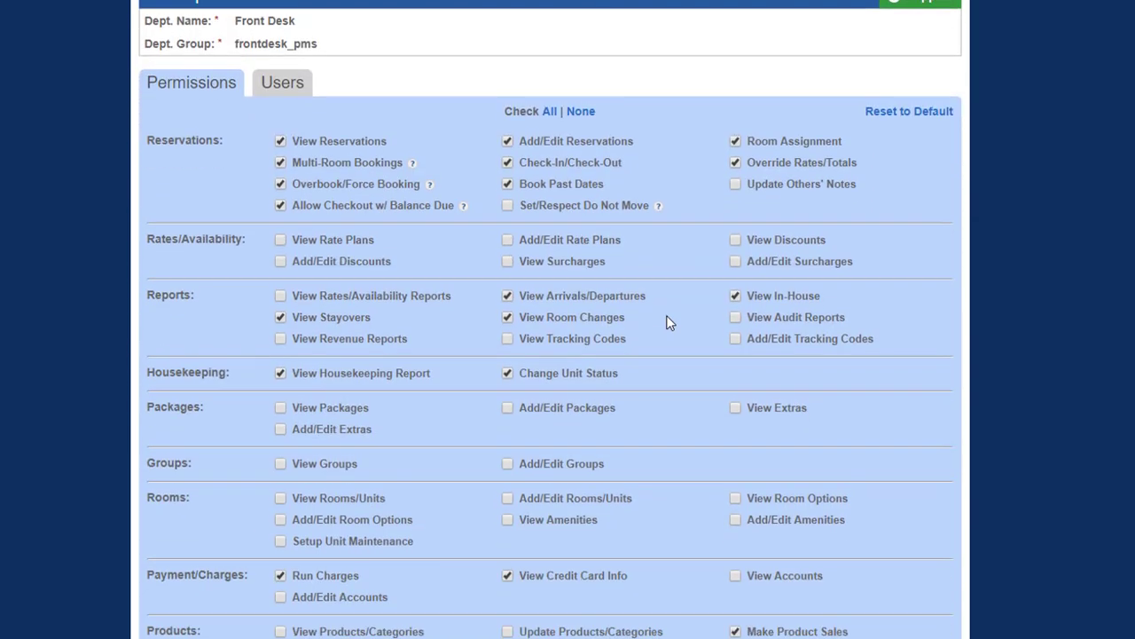
scroll(666, 315, down, 1)
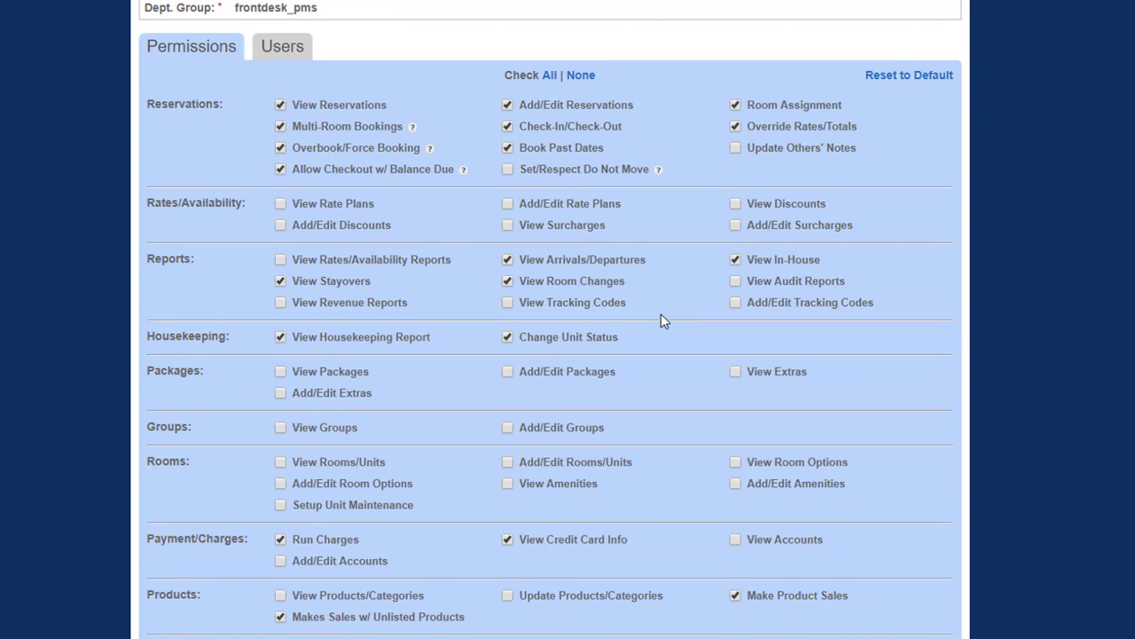
click(270, 51)
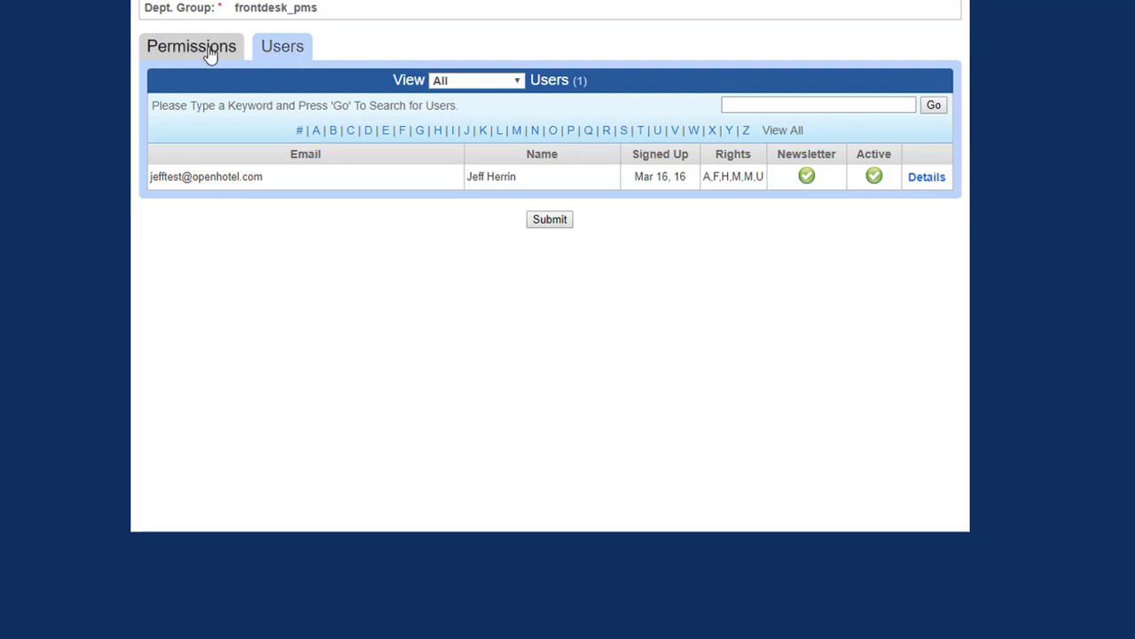
click(211, 55)
Step: Open the guest email responses and start adding a new response
mouse_move(691, 117)
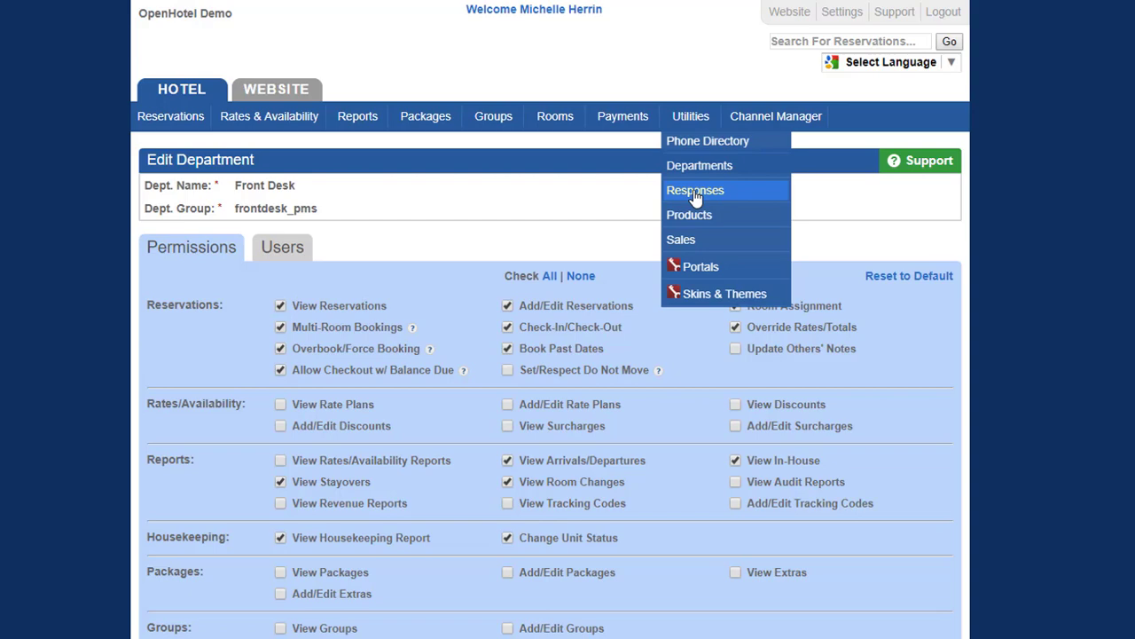
click(696, 192)
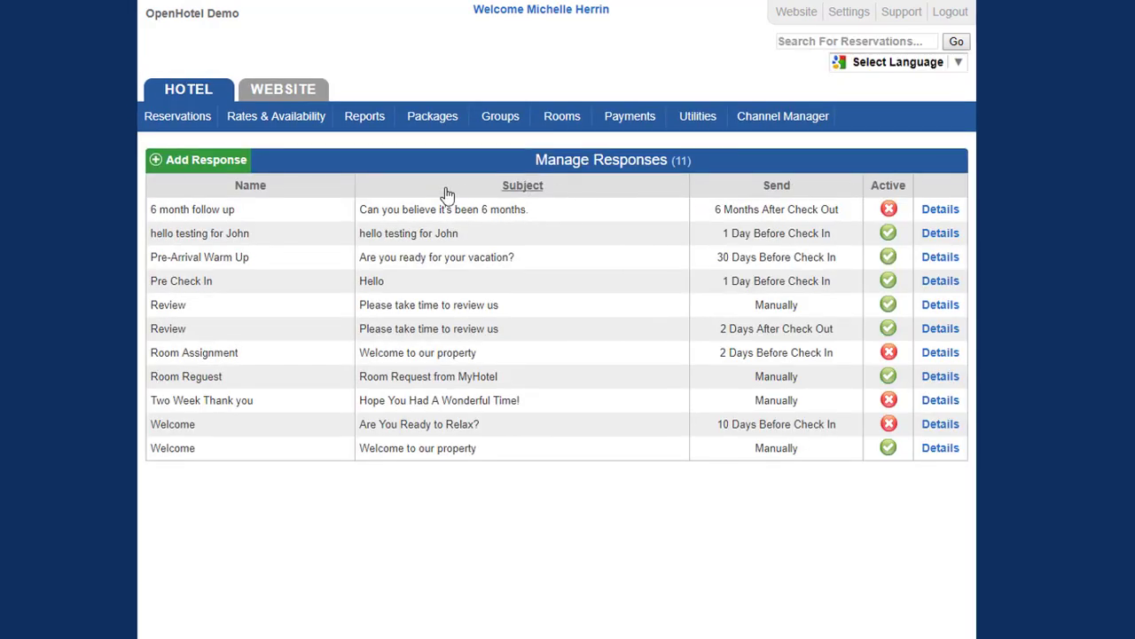
click(213, 168)
Step: Try sending the response 3 days after check-out and 3 days before check-in, and return the send setting to Manually
click(293, 268)
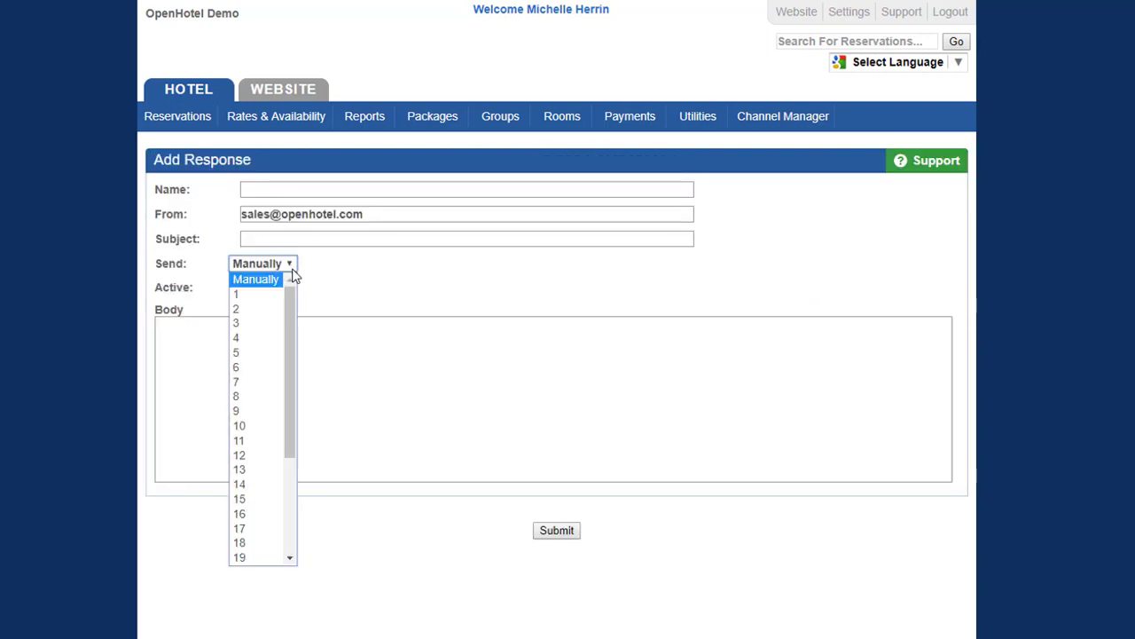
click(266, 324)
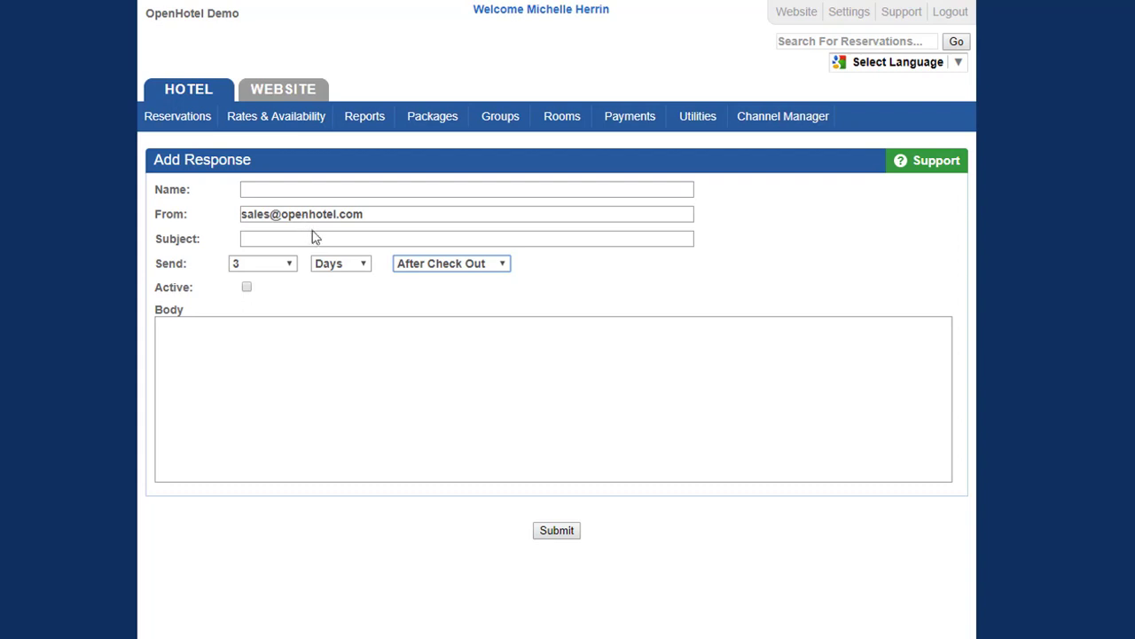
click(502, 271)
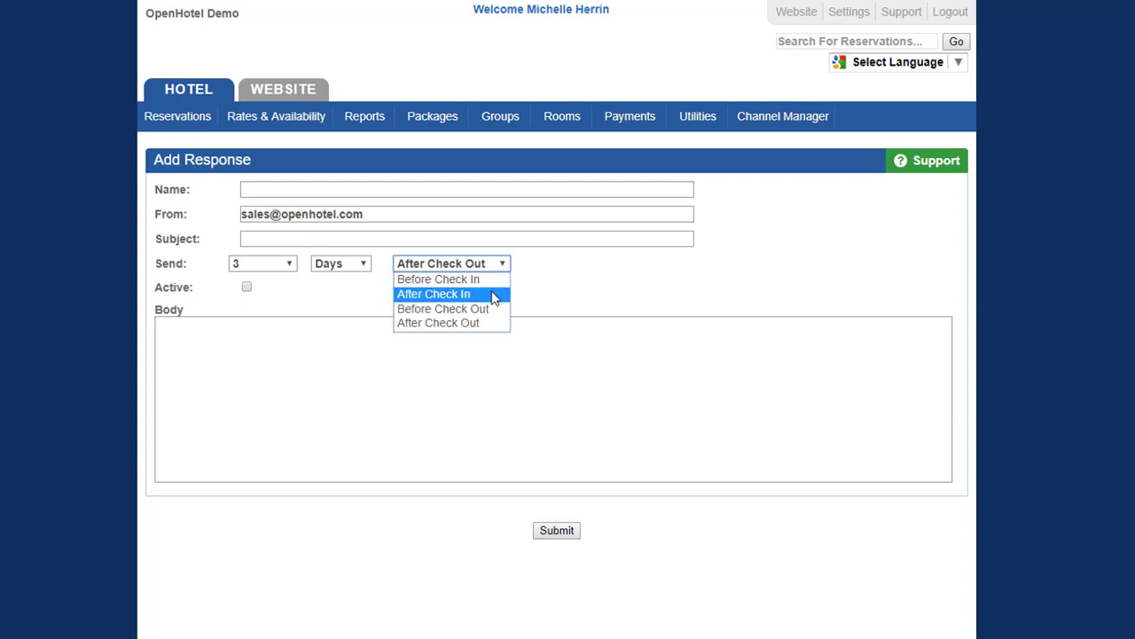
click(438, 278)
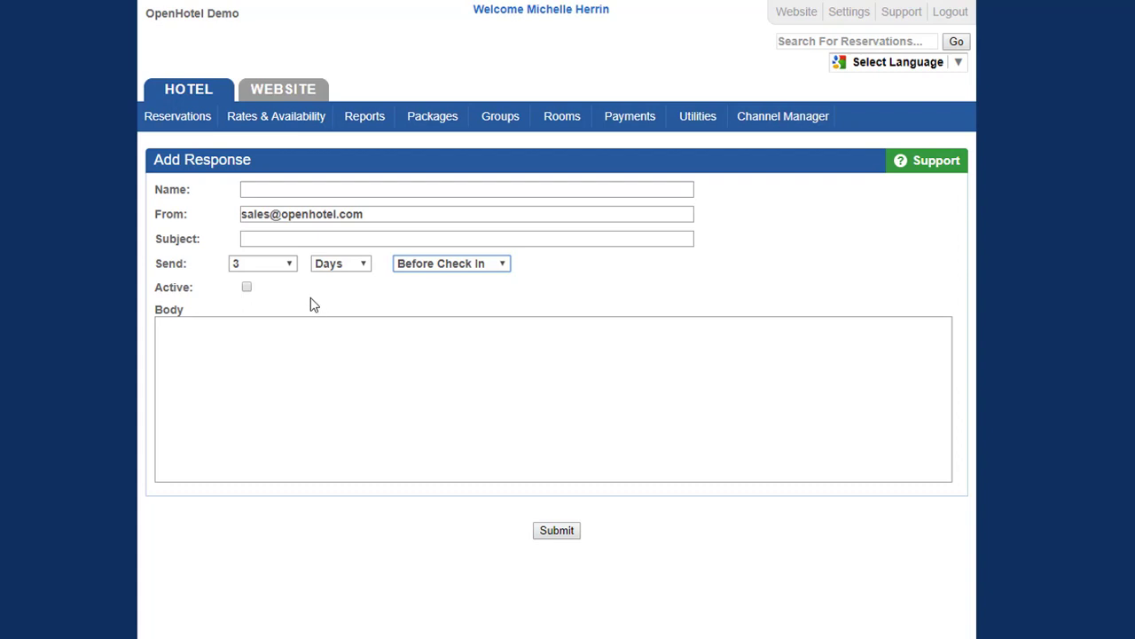
click(296, 268)
click(274, 281)
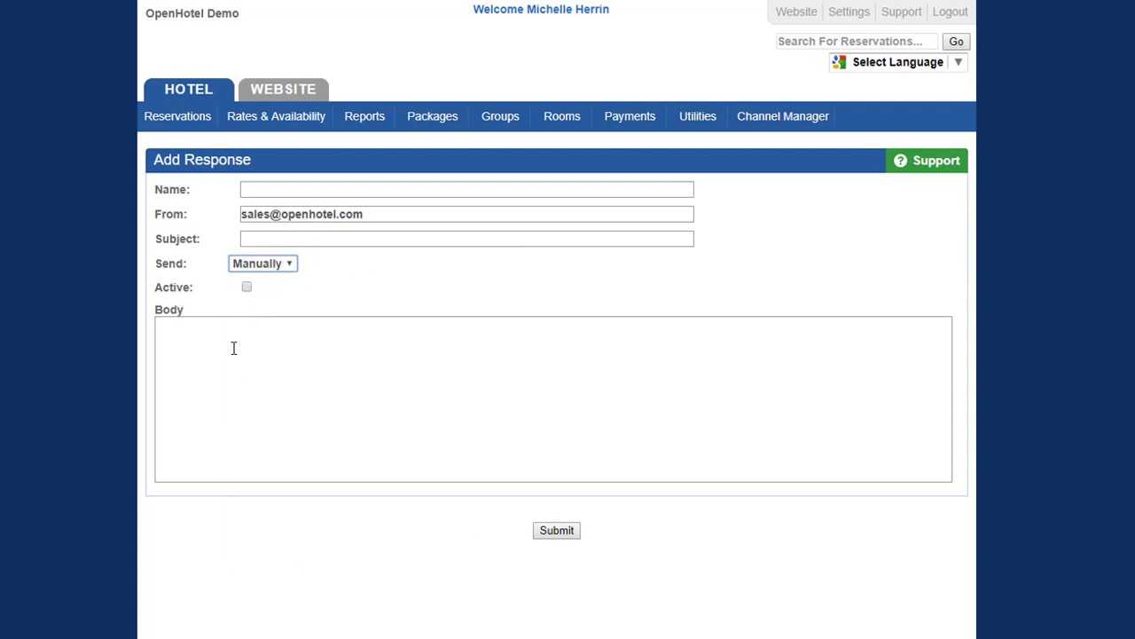
Step: Show the formatting tools for the new response's body, and open the hotel's product list
click(221, 345)
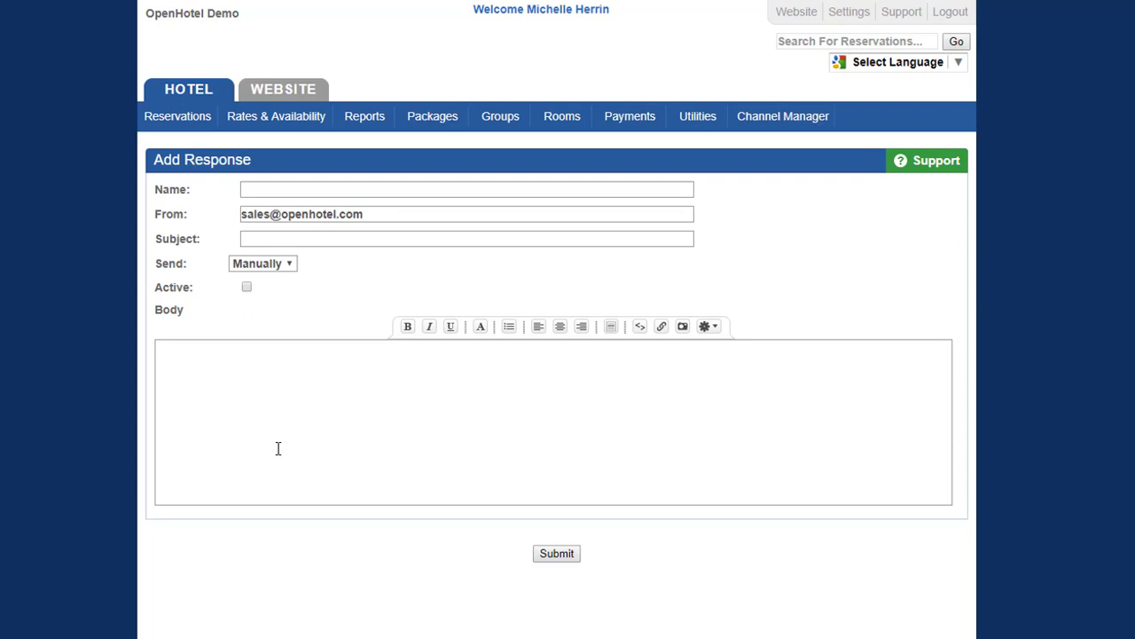
mouse_move(697, 116)
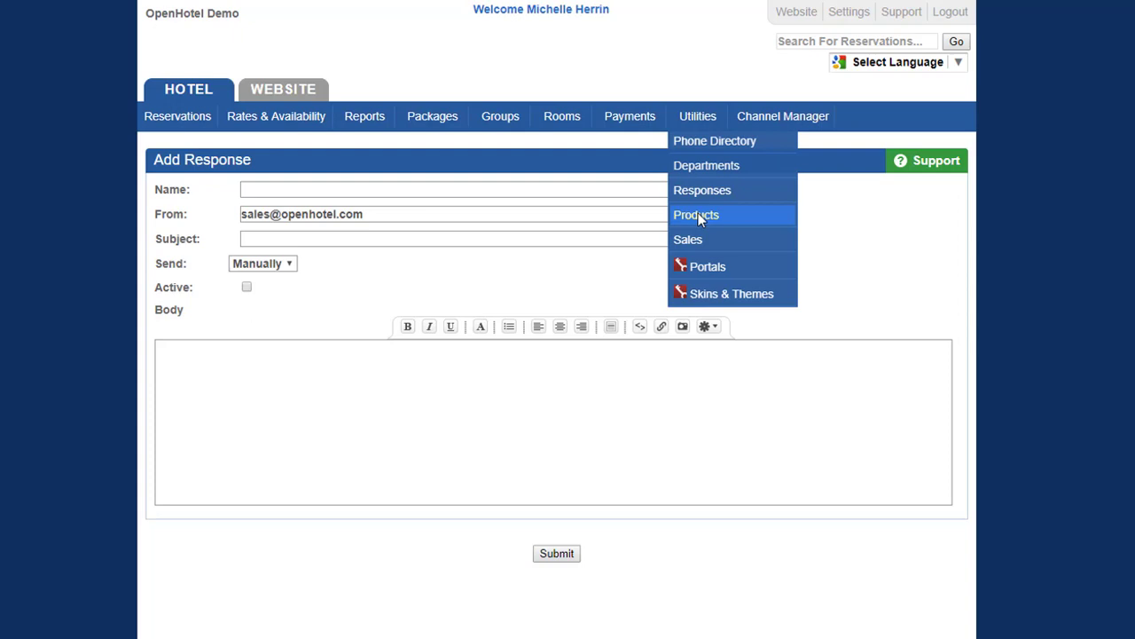
click(698, 215)
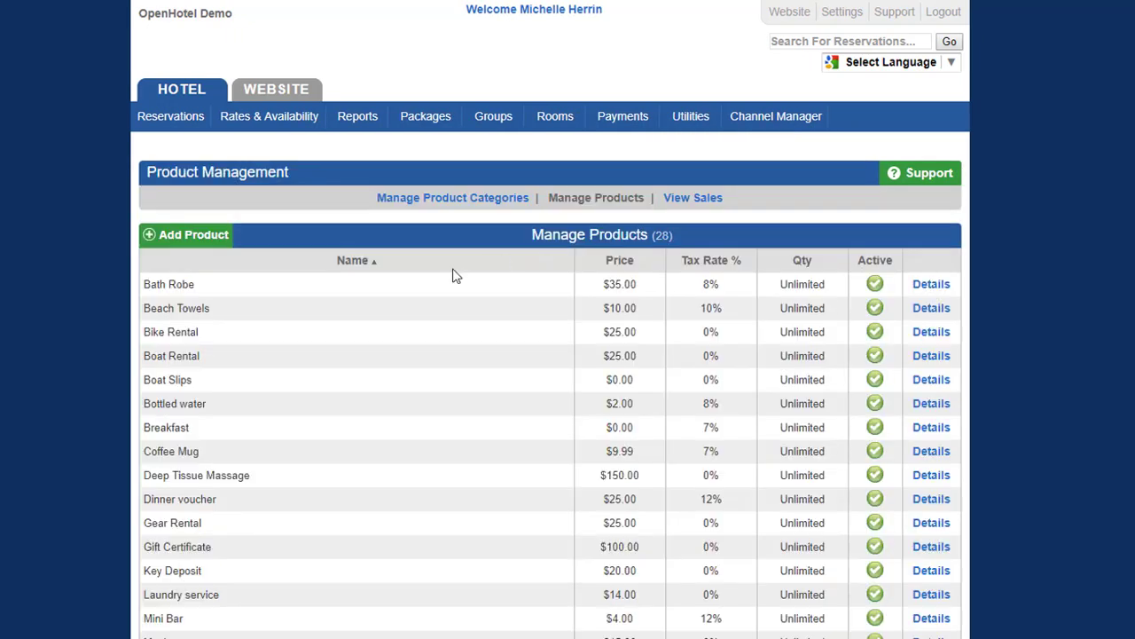
Step: Start a product sale with the category Front Desk Sales and an unlisted product, going to its description and name fields
mouse_move(516, 43)
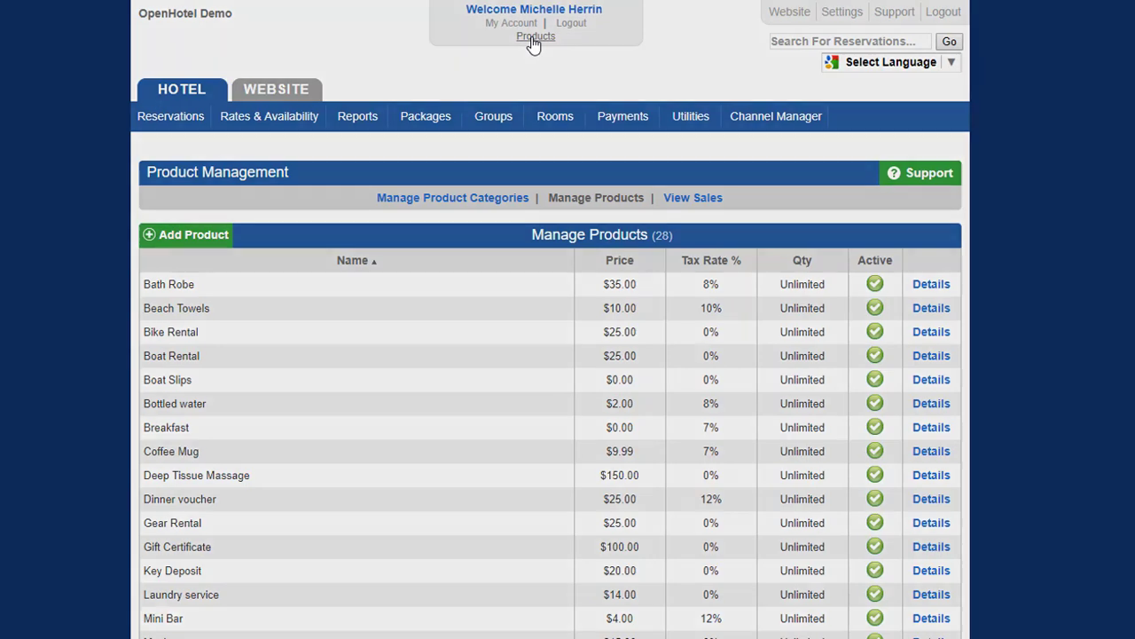
click(533, 39)
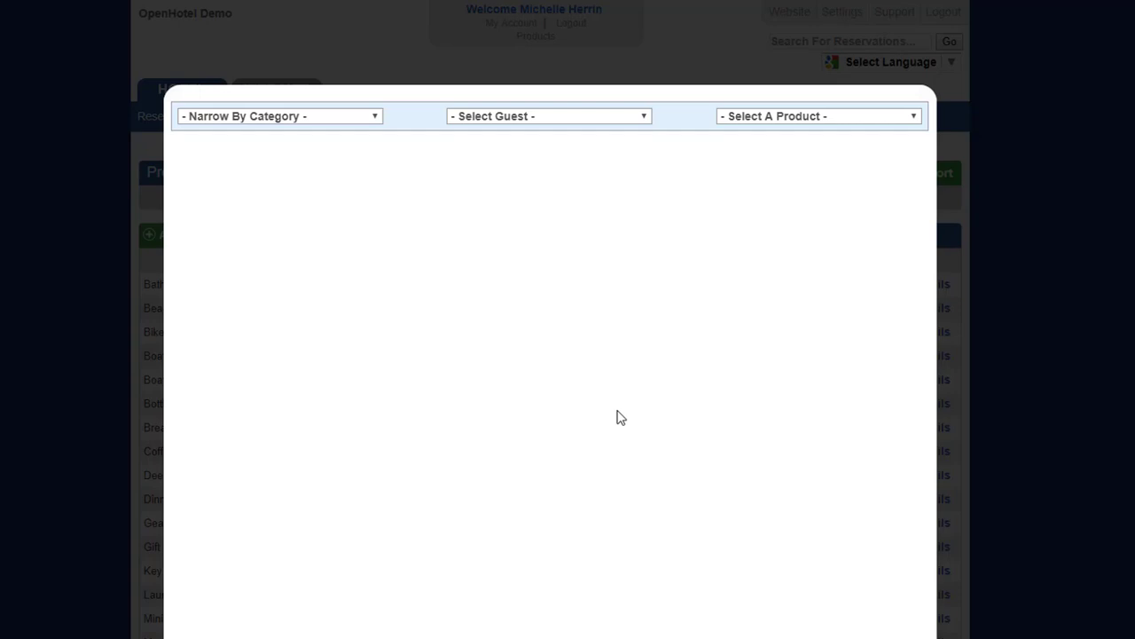
click(376, 121)
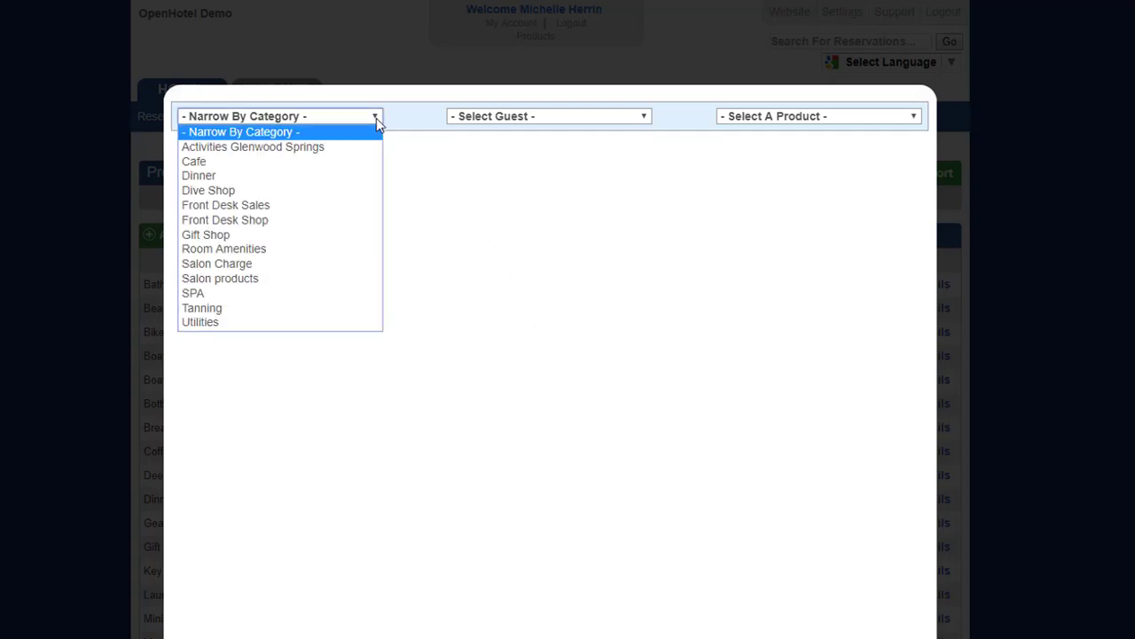
click(352, 213)
click(852, 114)
click(824, 147)
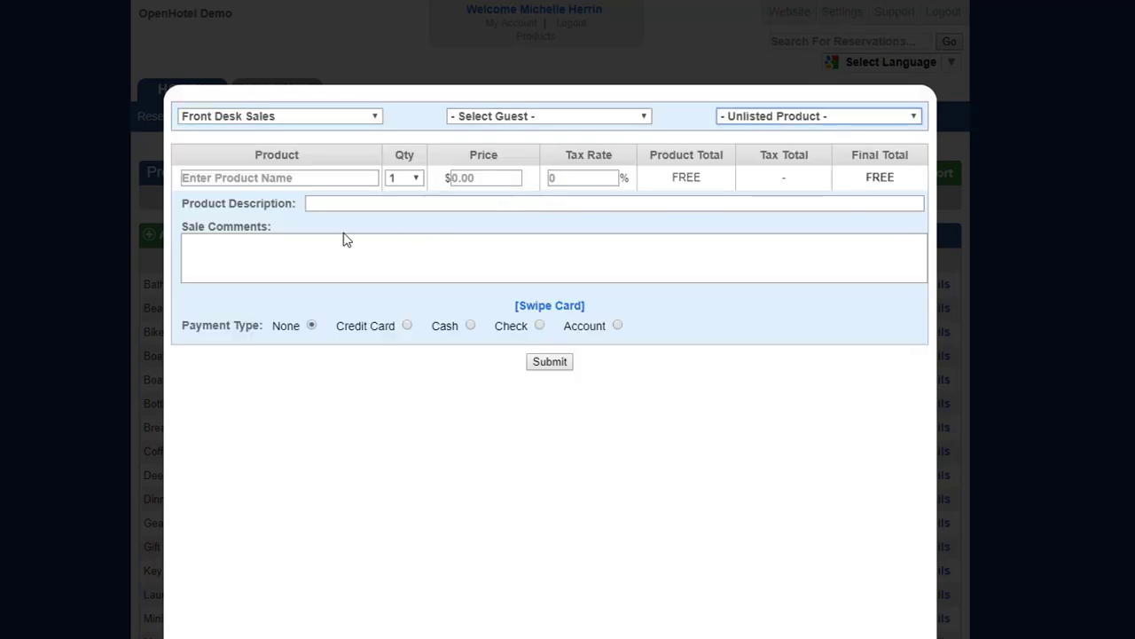
click(359, 208)
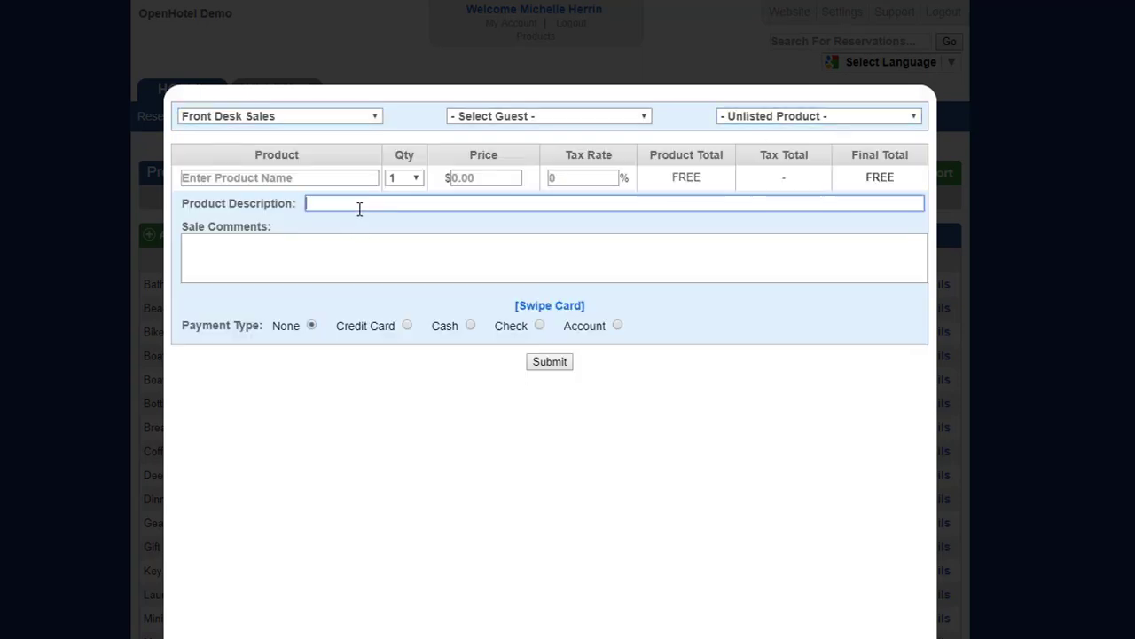
click(344, 179)
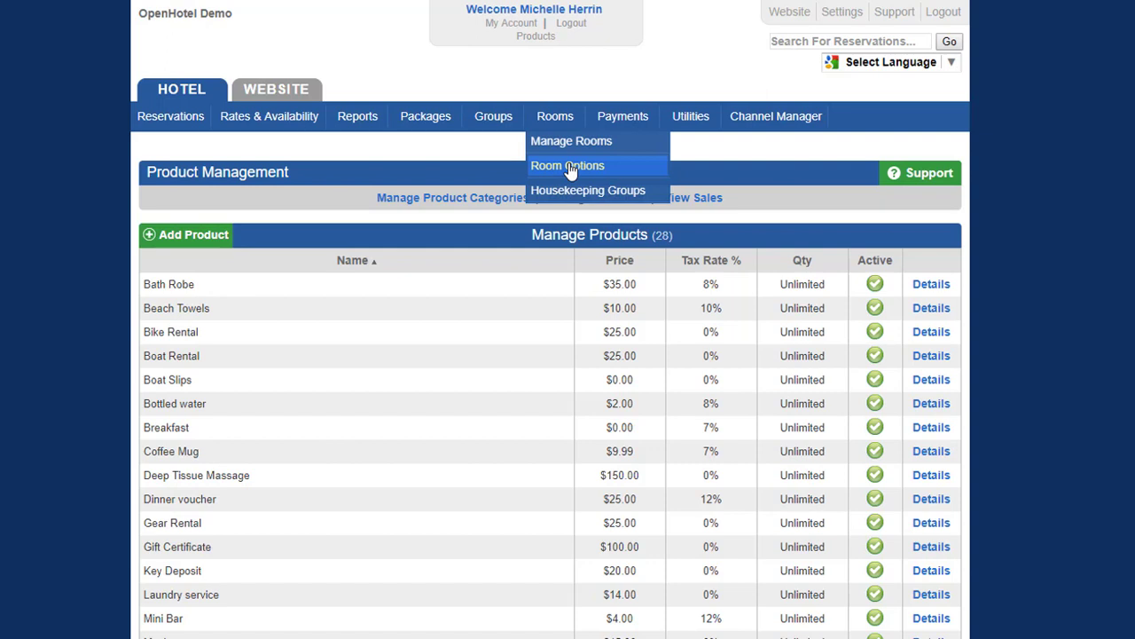
Step: Open the list of package extras and start adding a new extra
mouse_move(493, 116)
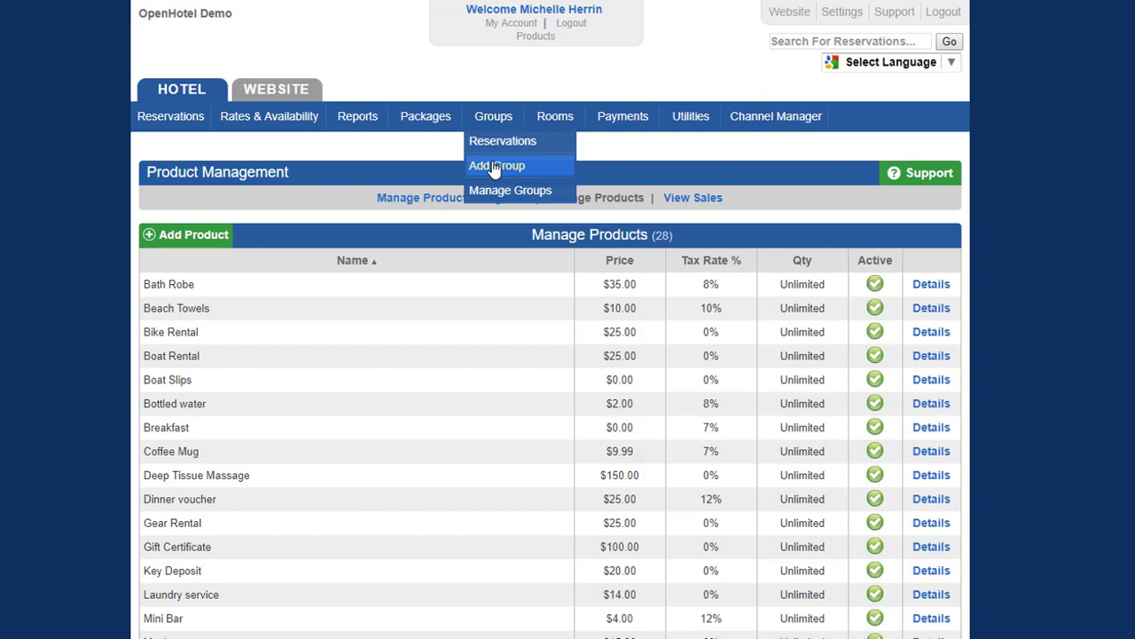
mouse_move(434, 133)
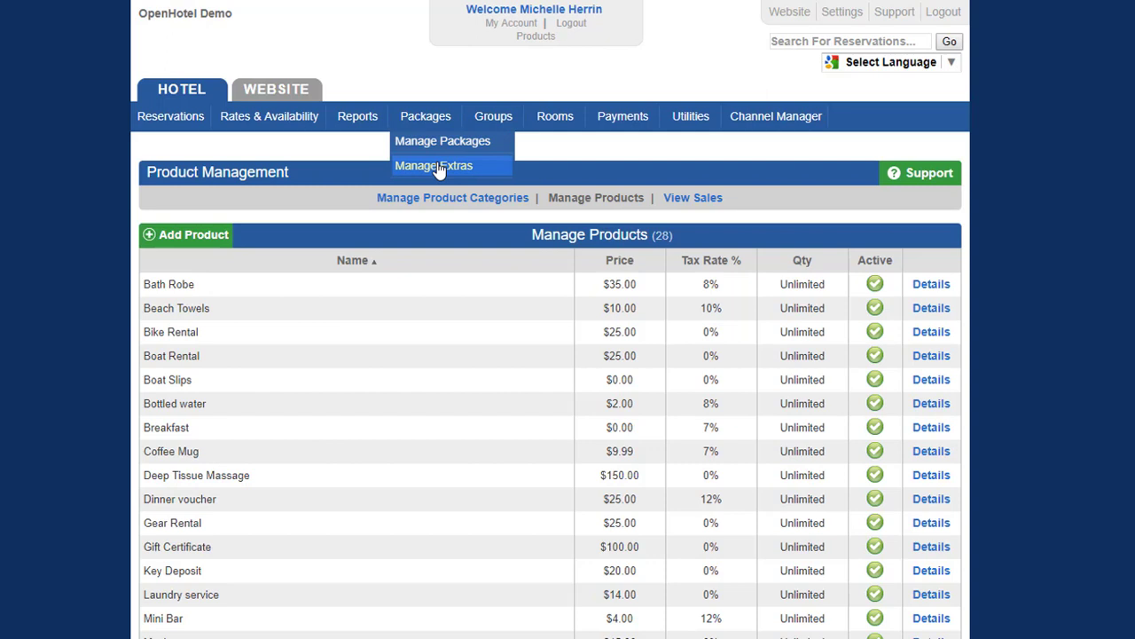
click(437, 167)
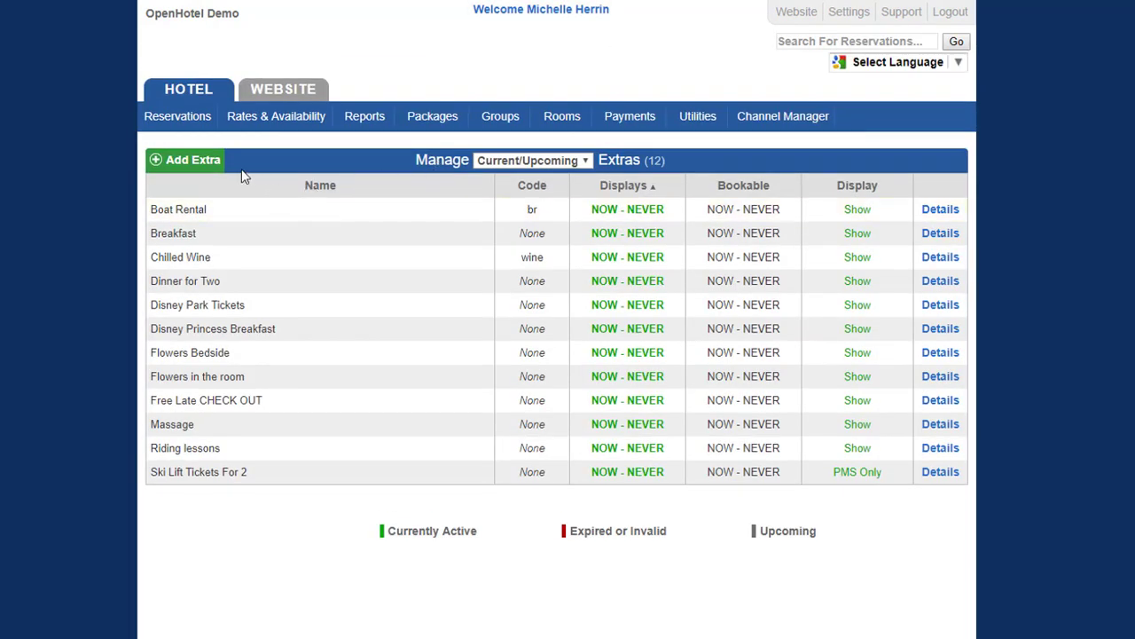
click(190, 164)
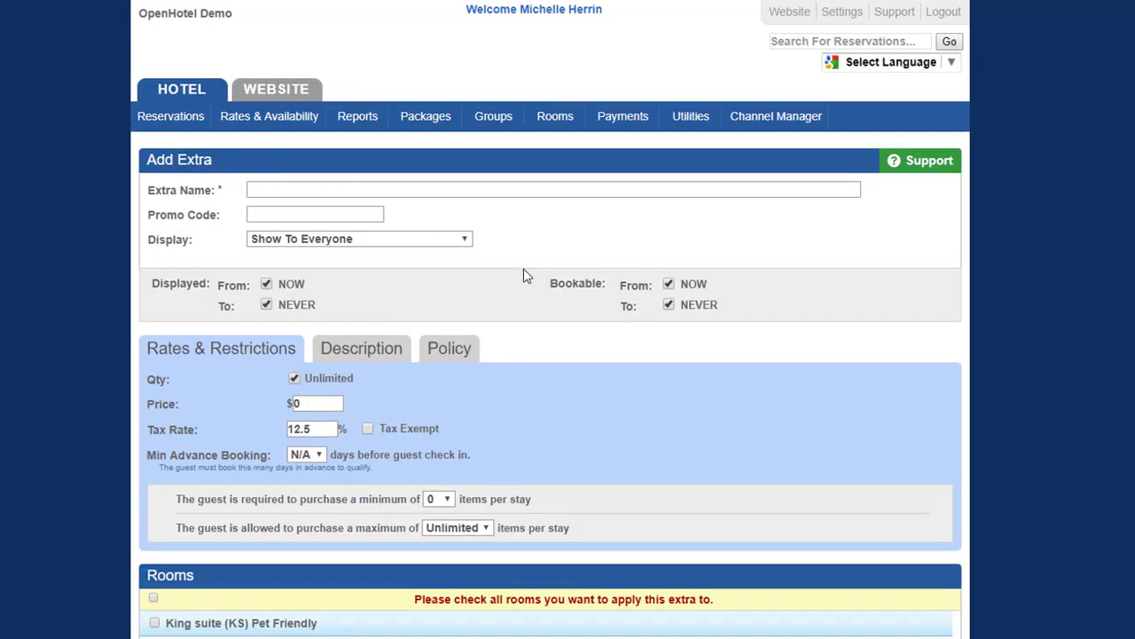
Step: Review the new extra's policy settings and go to its notification email field
click(446, 352)
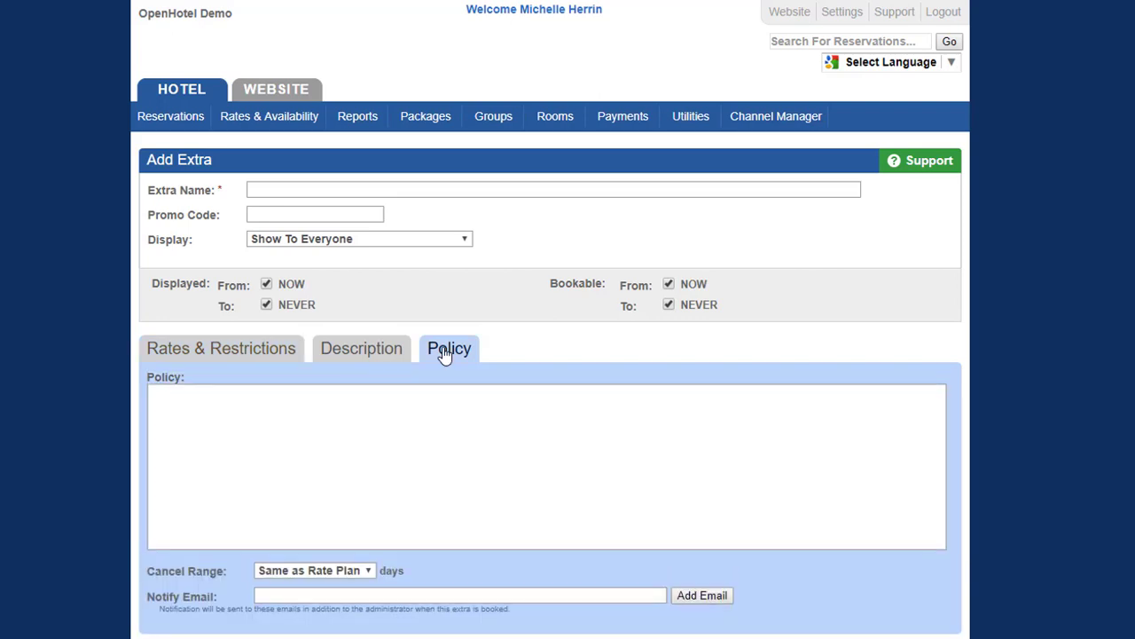
scroll(443, 355, down, 2)
click(391, 430)
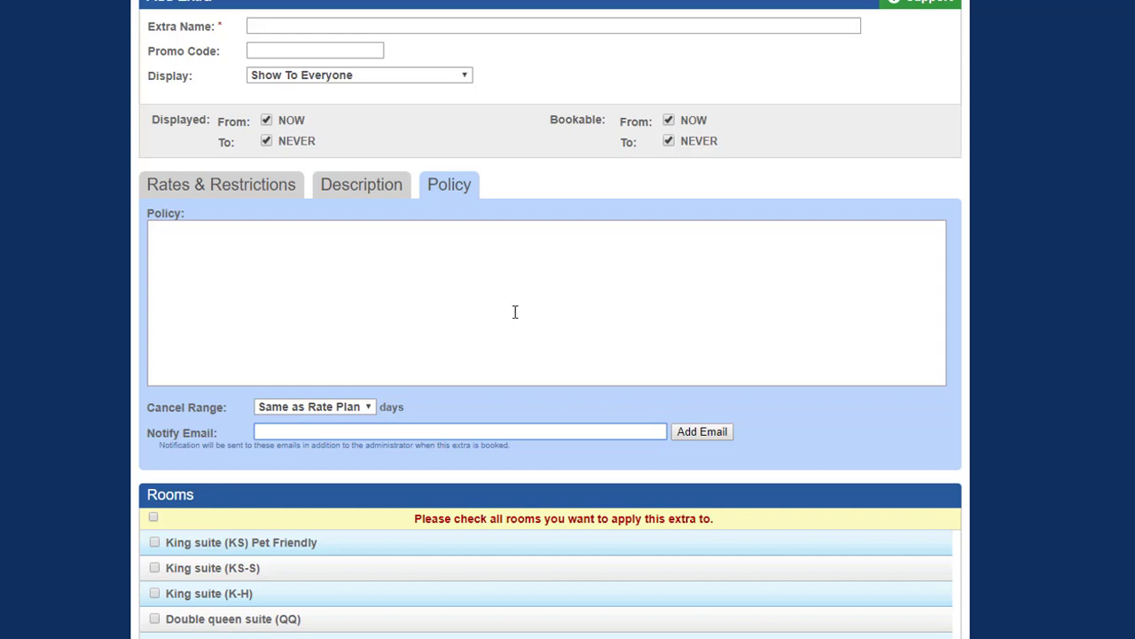
Step: Set the new extra's minimum advance booking to 3 days before guest check-in
click(219, 186)
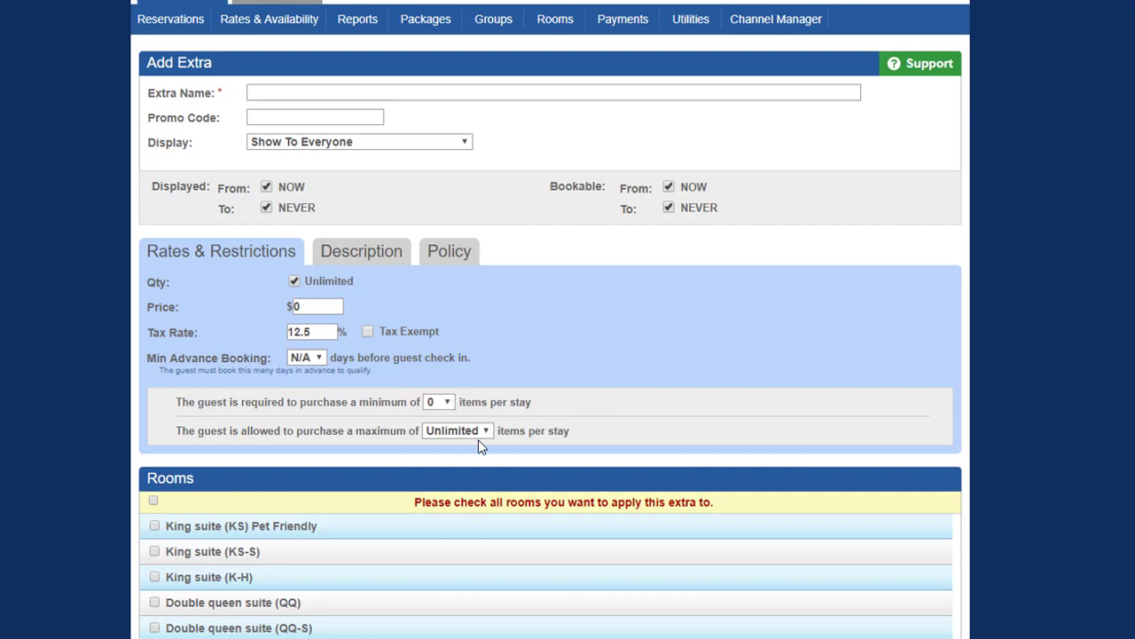
click(305, 357)
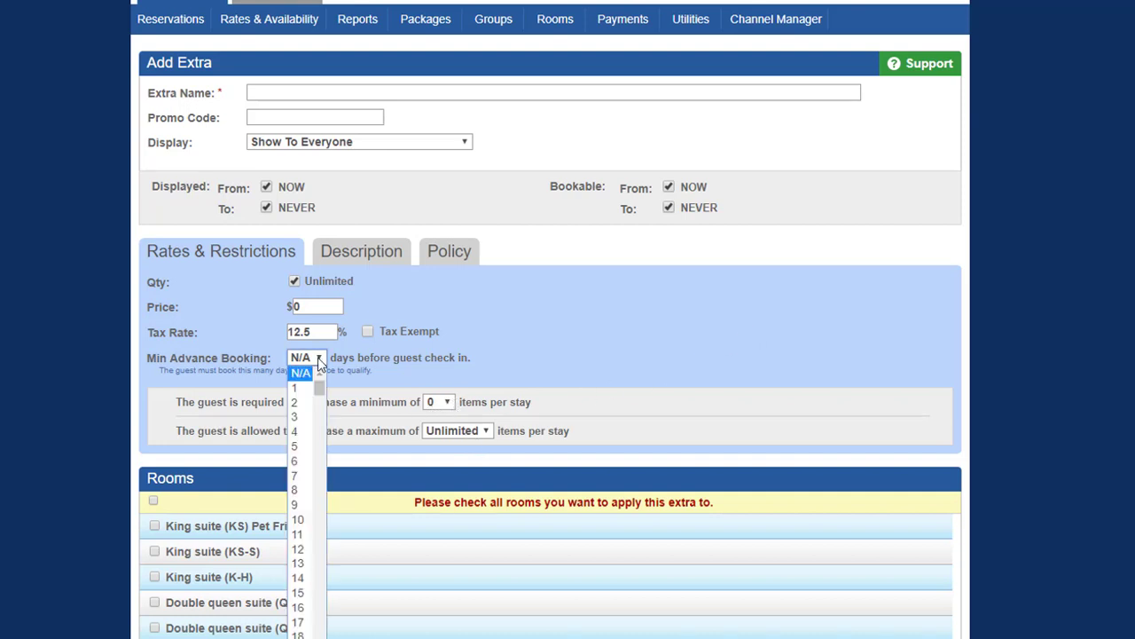
click(300, 417)
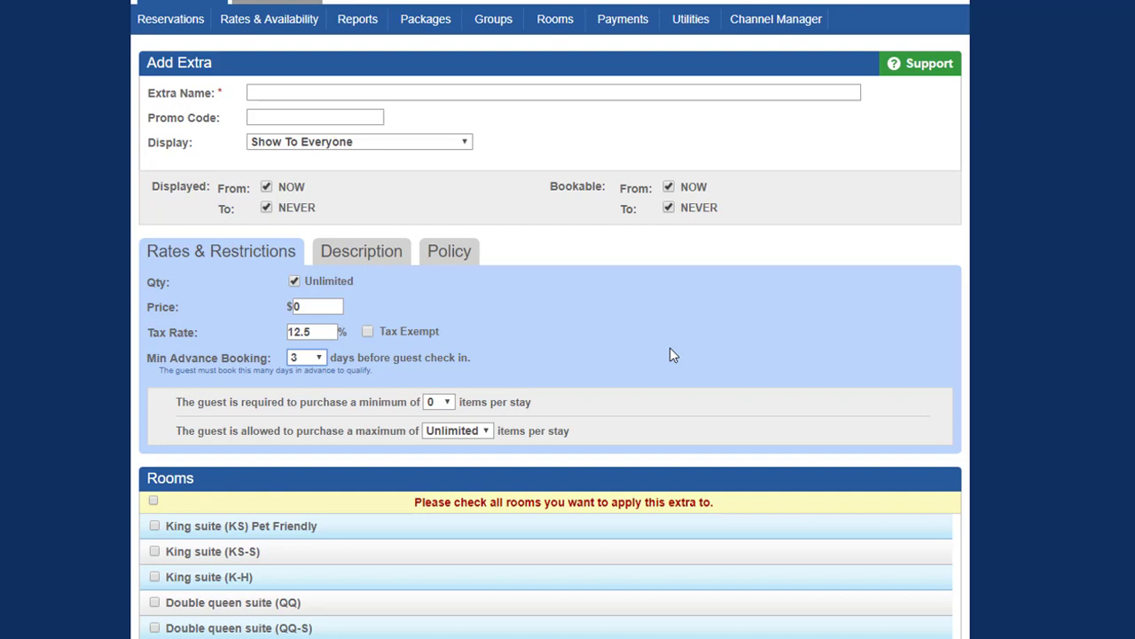
scroll(670, 355, up, 1)
mouse_move(368, 108)
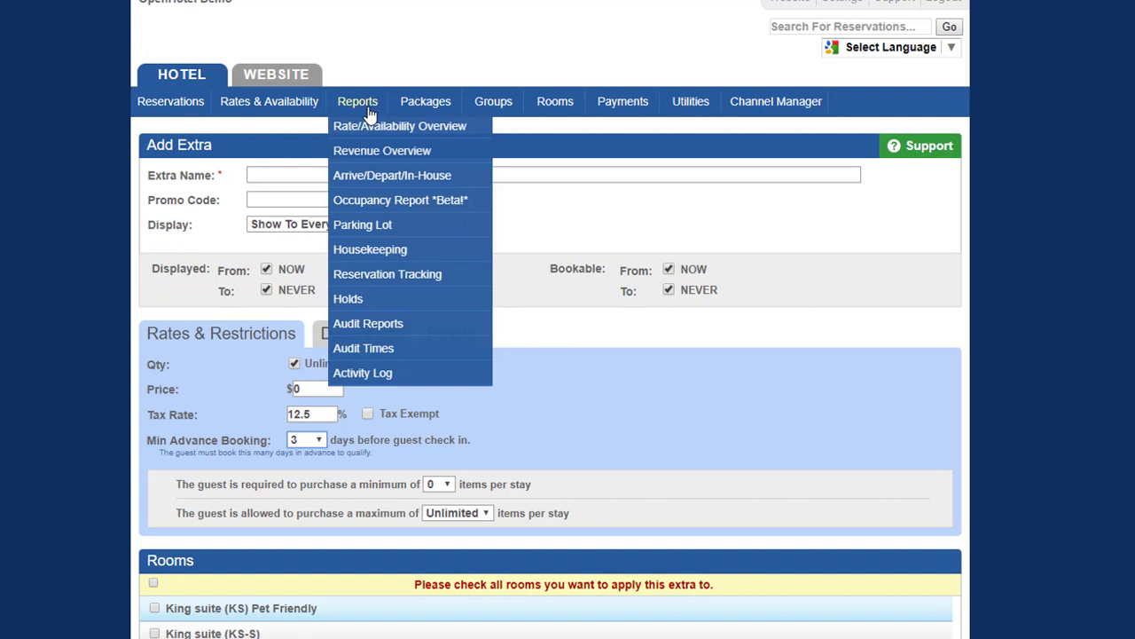
mouse_move(296, 111)
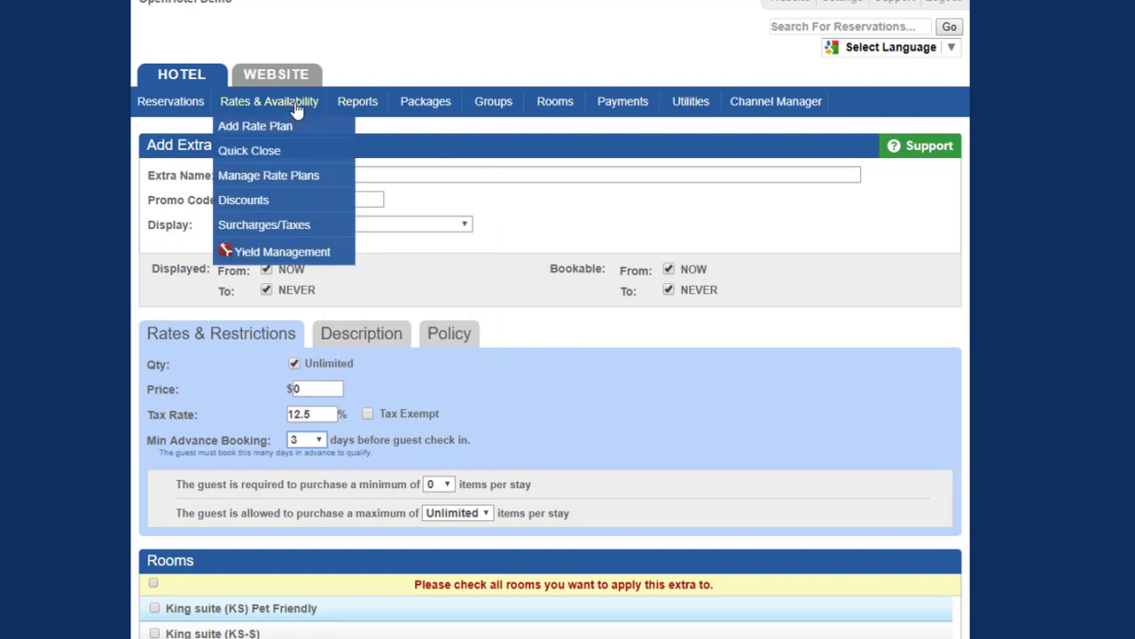